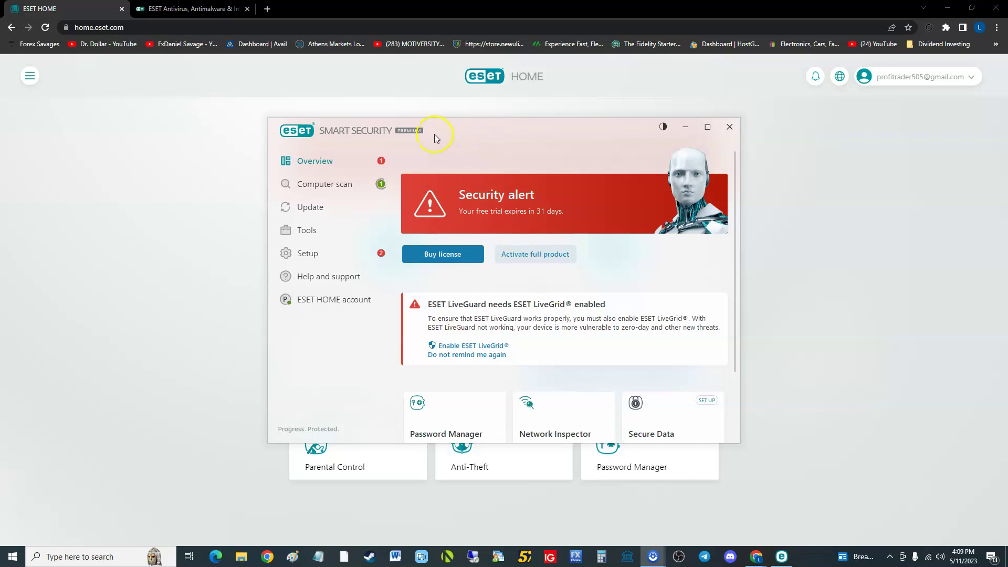
# - Move the ESET Smart Security Premium window slightly lower and to the right
pyautogui.moveTo(443, 130)
pyautogui.mouseDown()
pyautogui.moveTo(440, 150)
pyautogui.moveTo(443, 142)
pyautogui.mouseUp()
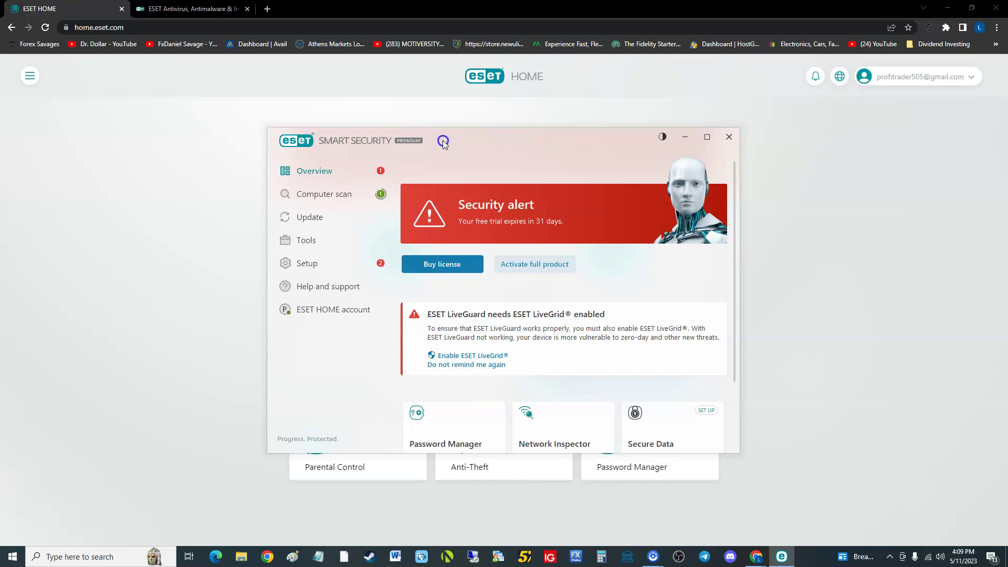
pyautogui.moveTo(443, 141)
pyautogui.mouseDown()
pyautogui.moveTo(449, 154)
pyautogui.moveTo(444, 147)
pyautogui.mouseUp()
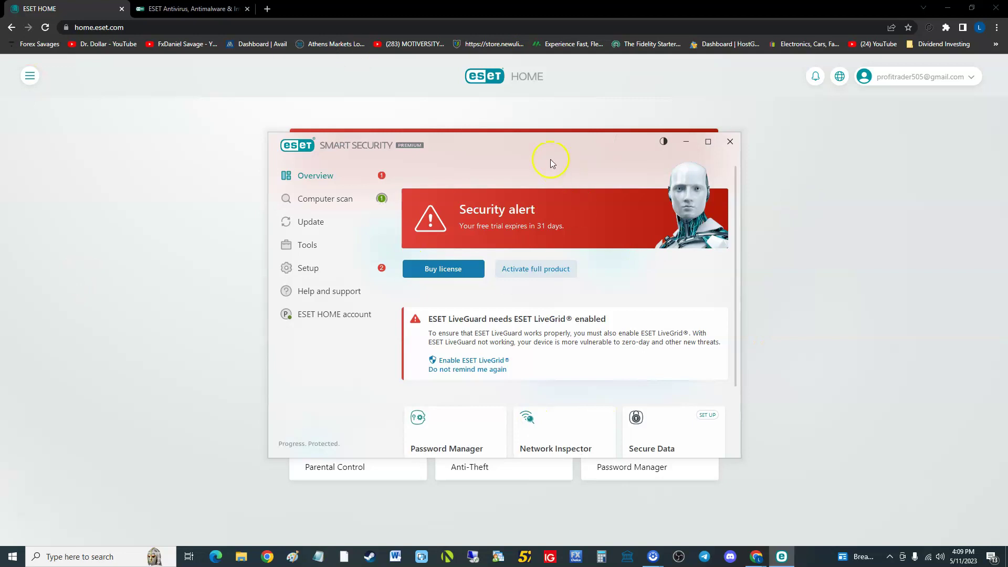
pyautogui.moveTo(537, 147)
pyautogui.mouseDown()
pyautogui.moveTo(562, 149)
pyautogui.moveTo(536, 133)
pyautogui.mouseUp()
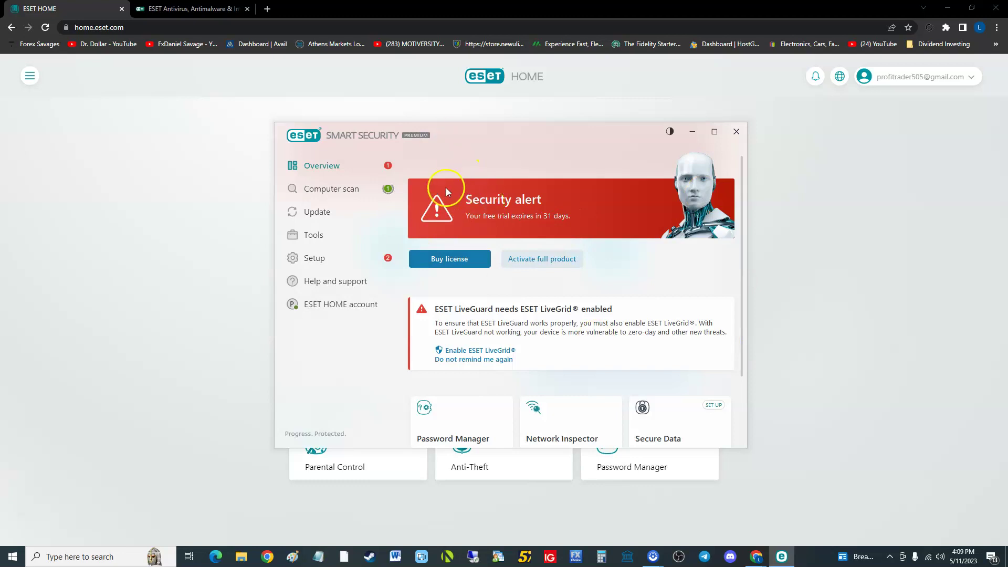
# - On eset.com, view the Premium, Advanced and Essential 30-day trial comparison, then return to ESET HOME
pyautogui.click(103, 137)
pyautogui.click(165, 10)
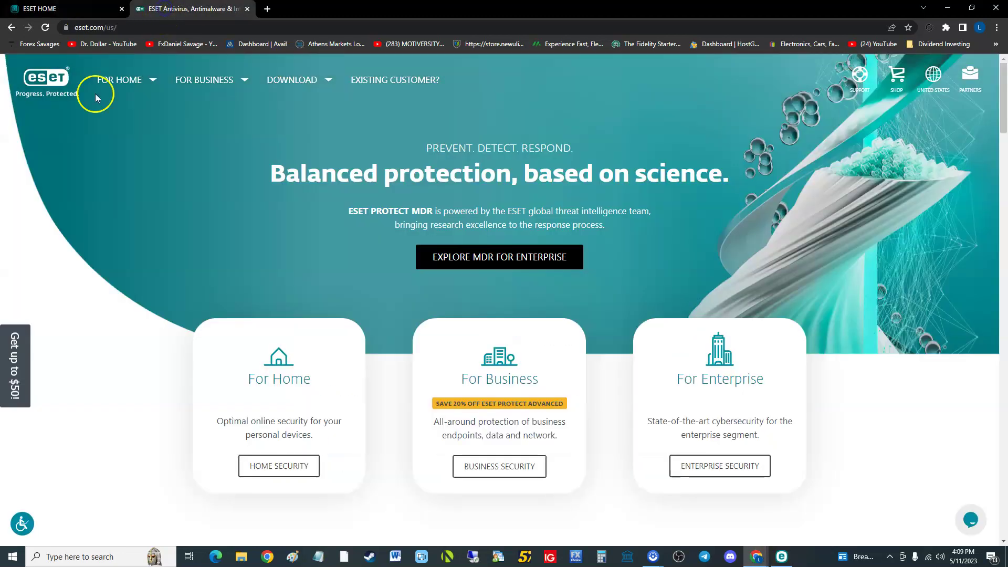
pyautogui.click(303, 82)
pyautogui.click(337, 221)
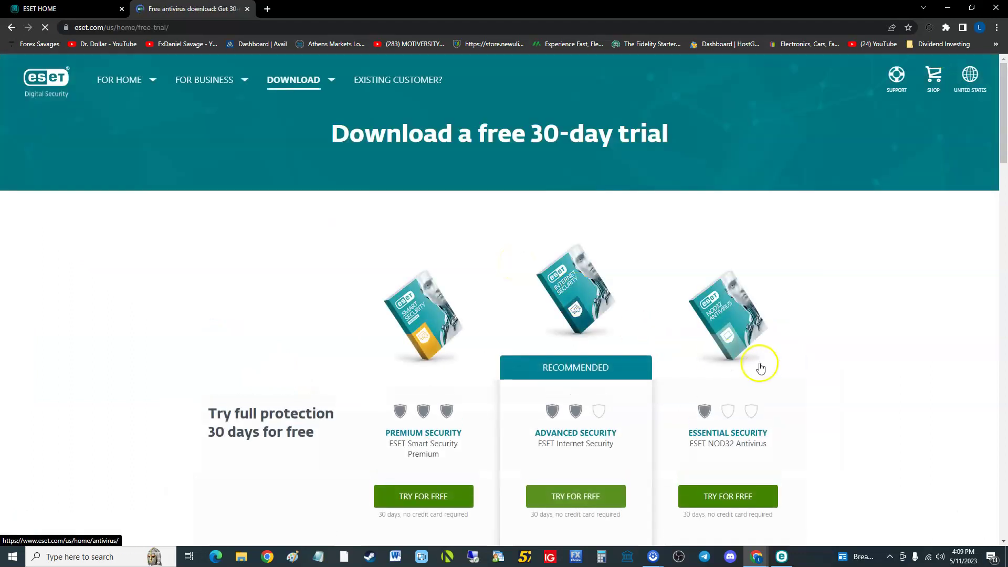
pyautogui.scroll(-4, 577, 315)
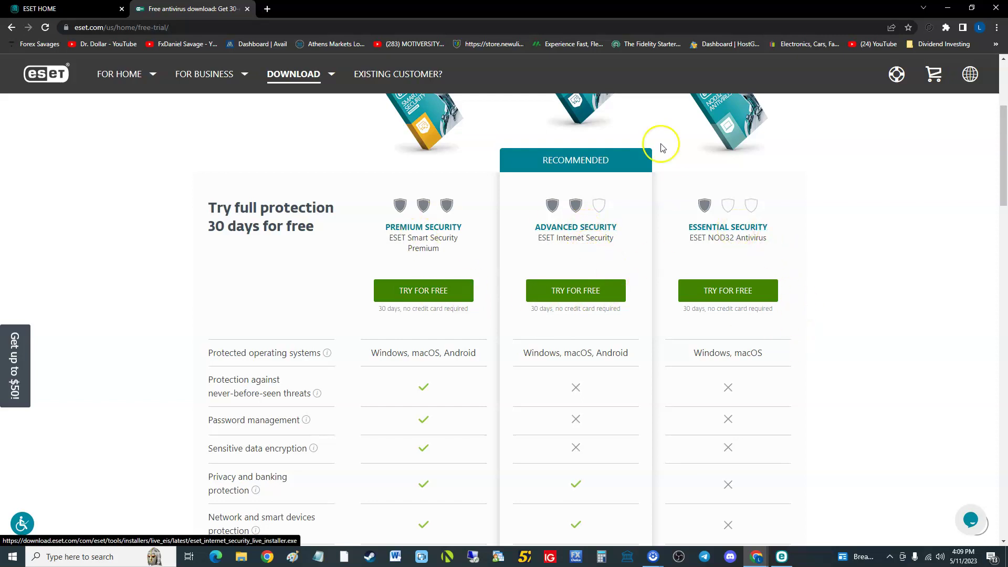
pyautogui.scroll(-1, 446, 282)
pyautogui.scroll(2, 457, 281)
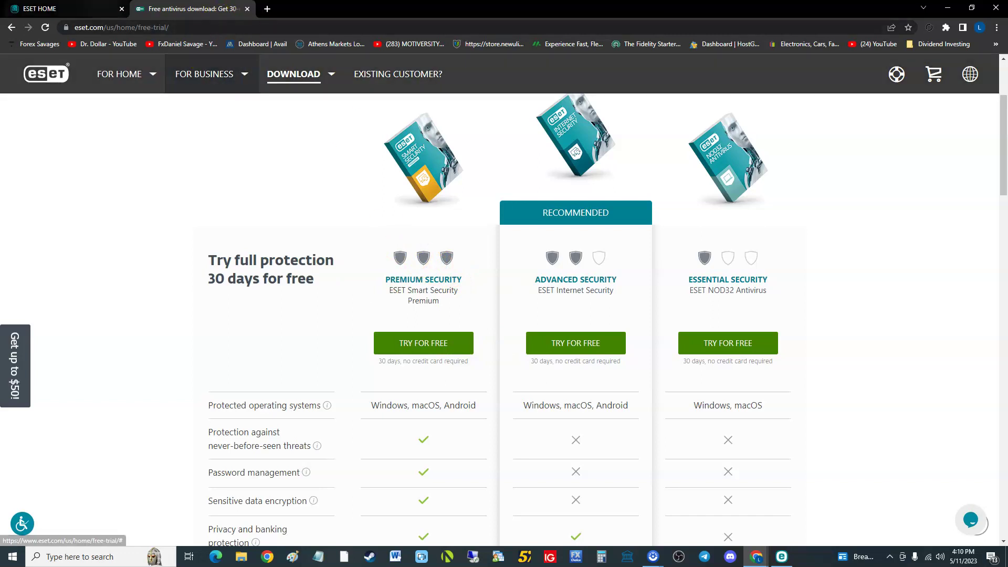
pyautogui.click(73, 9)
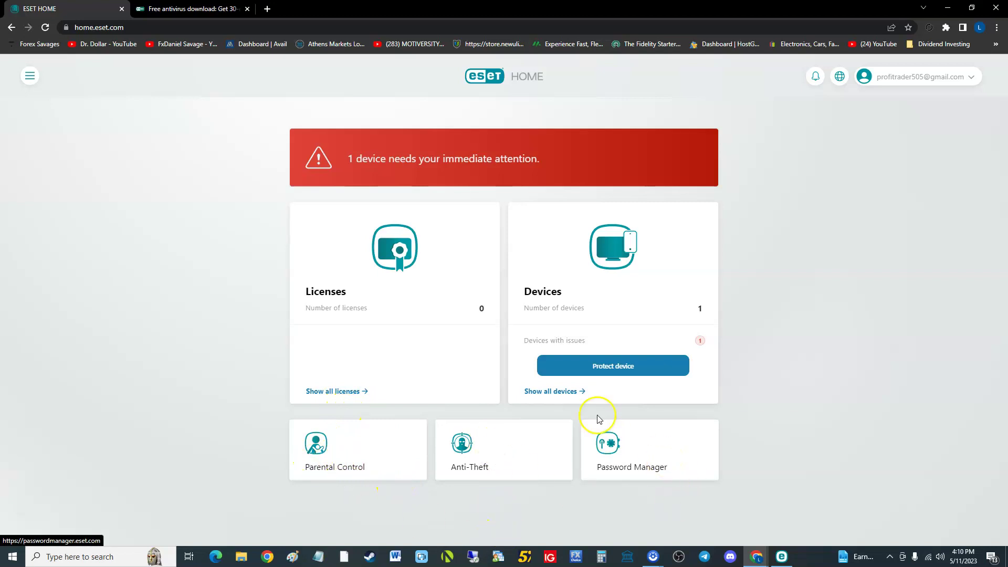
# - Restore the ESET Smart Security Premium window from the taskbar over the ESET HOME dashboard
pyautogui.click(781, 556)
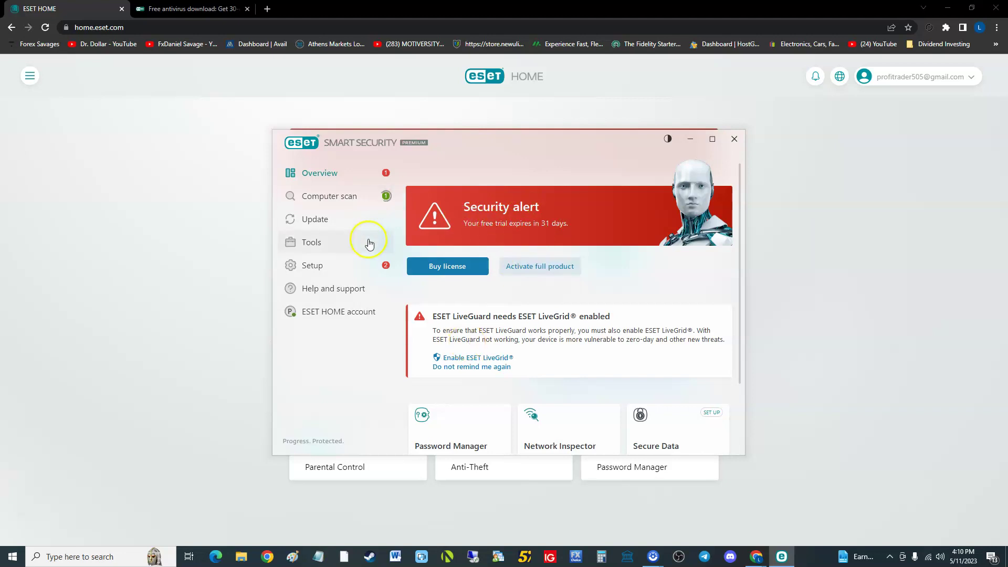
# - Check the update status, then view the running Initial scan with 0 detections under Computer scan
pyautogui.click(317, 219)
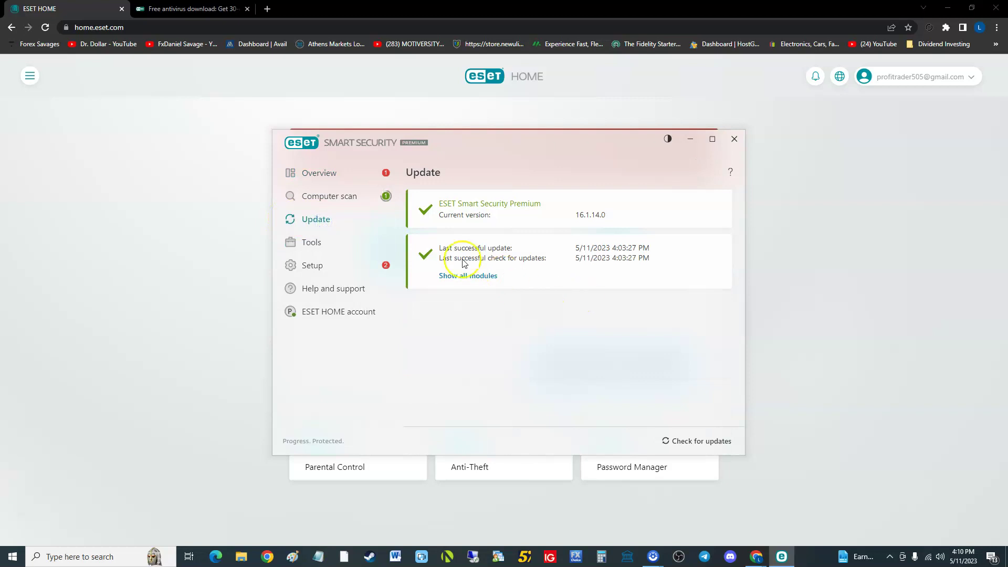
pyautogui.click(347, 203)
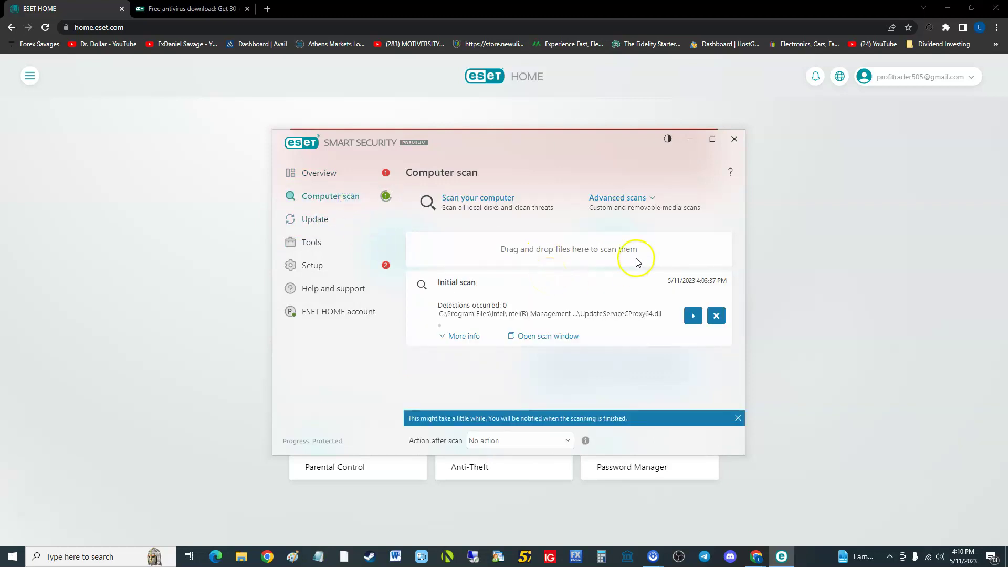
pyautogui.click(195, 8)
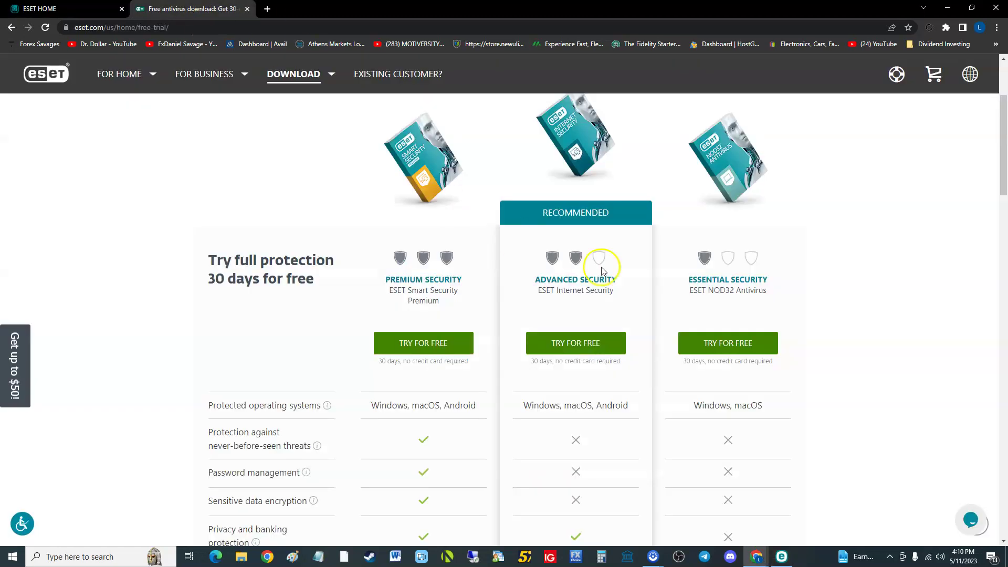
pyautogui.click(781, 556)
pyautogui.moveTo(453, 148); pyautogui.dragTo(448, 143)
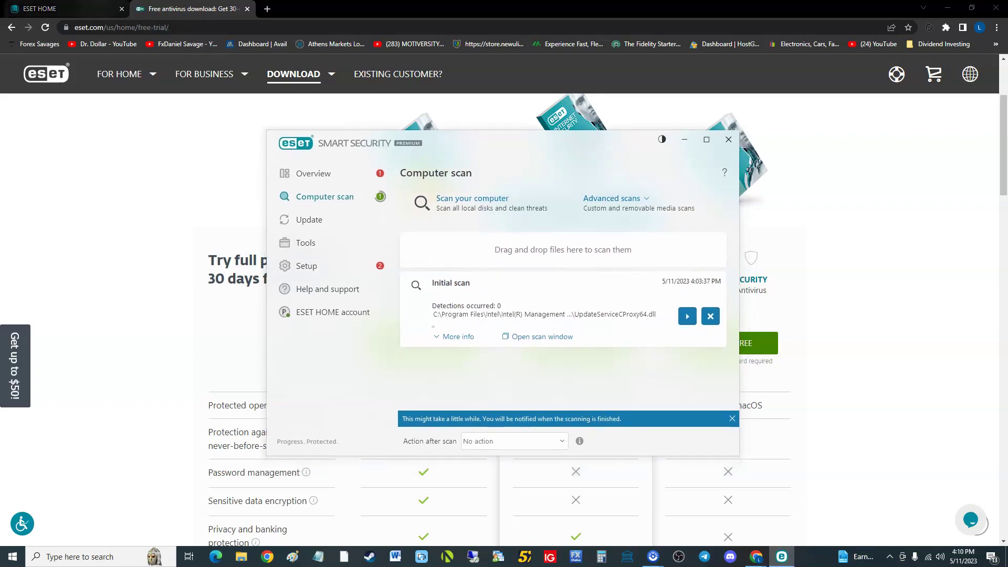
pyautogui.hotkey('alt', 'Tab')
pyautogui.hotkey('ctrl', 'Tab')
pyautogui.click(781, 557)
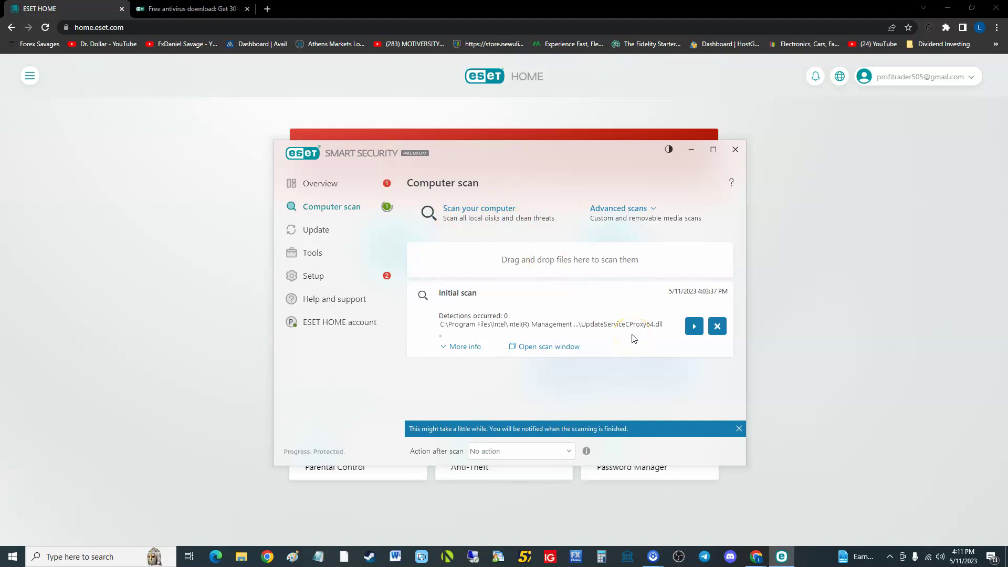
pyautogui.click(512, 450)
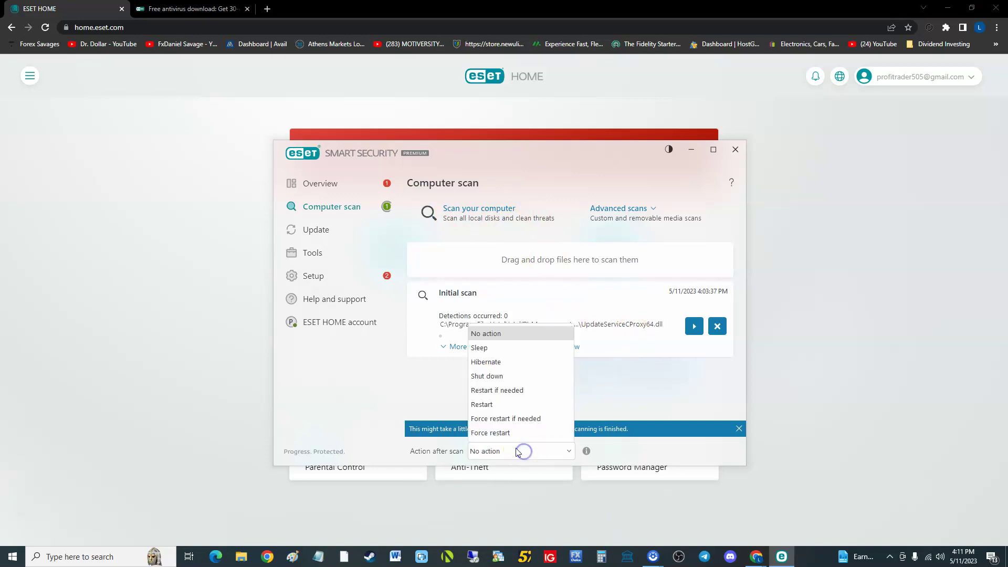
pyautogui.click(511, 378)
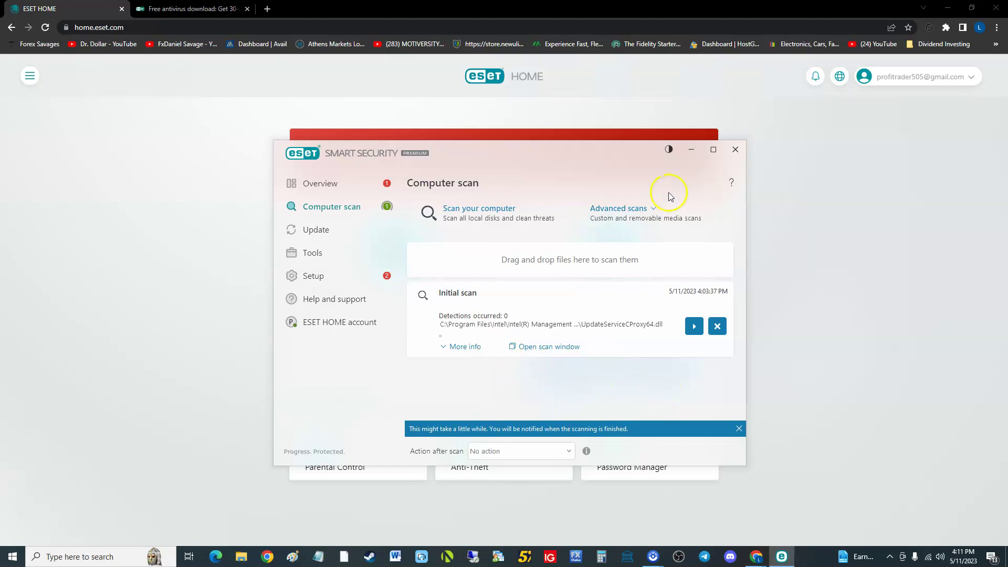
pyautogui.click(653, 207)
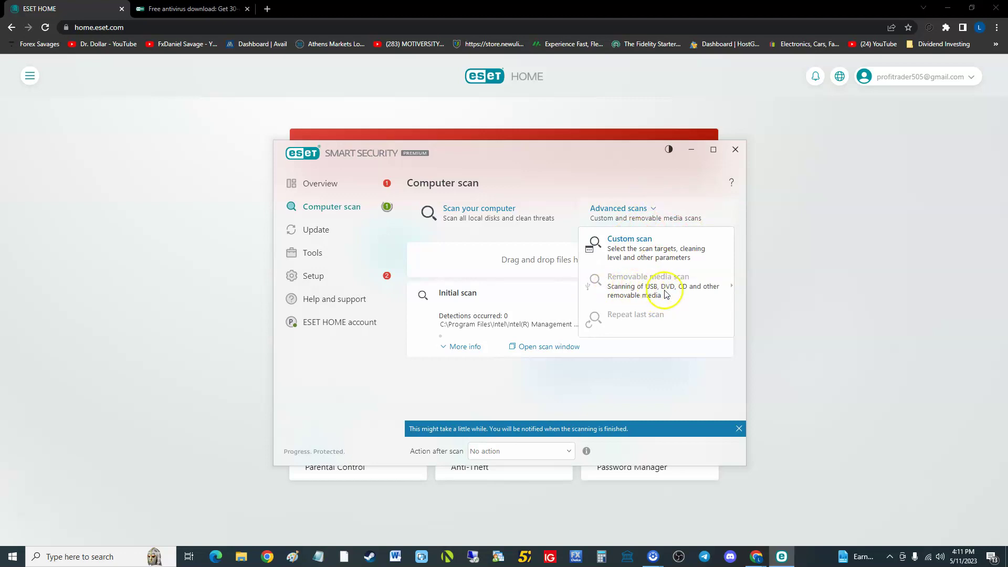
# - Go to Tools, view the Running processes list, and return to the Tools overview
pyautogui.click(316, 249)
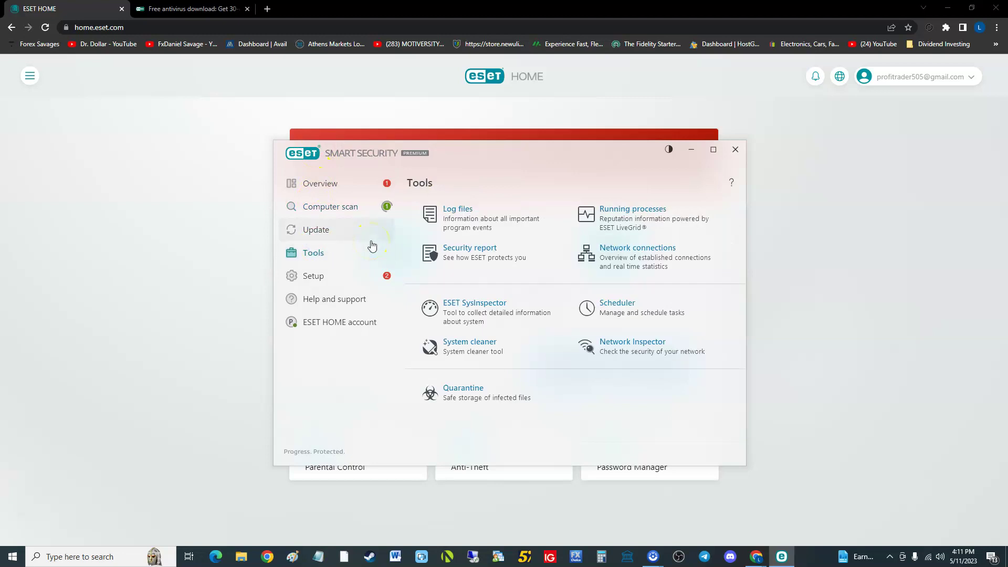
pyautogui.click(467, 156)
pyautogui.moveTo(467, 156); pyautogui.dragTo(459, 152)
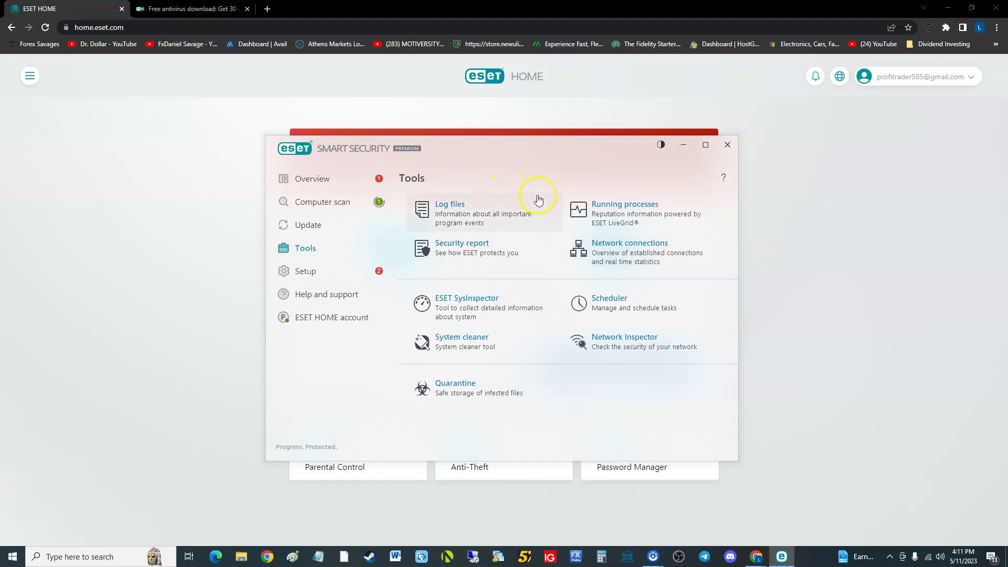
pyautogui.click(193, 4)
pyautogui.click(193, 4)
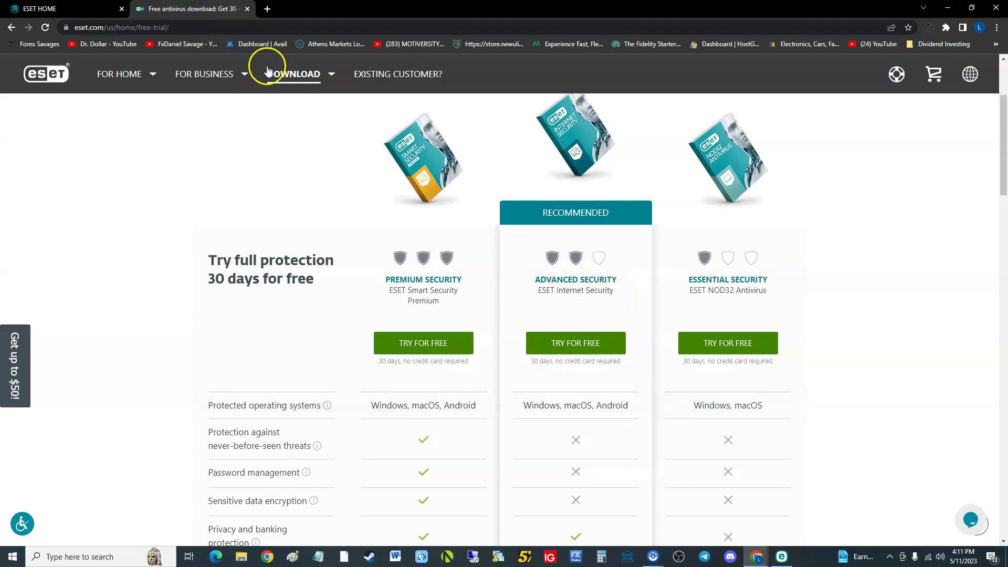
pyautogui.click(756, 555)
pyautogui.click(781, 556)
pyautogui.moveTo(491, 151); pyautogui.dragTo(453, 140)
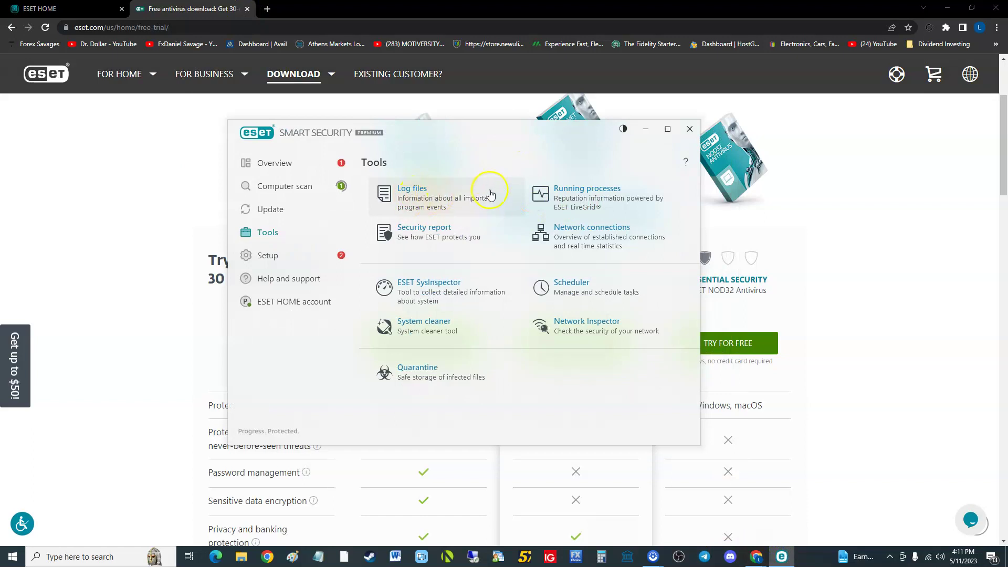
pyautogui.click(606, 207)
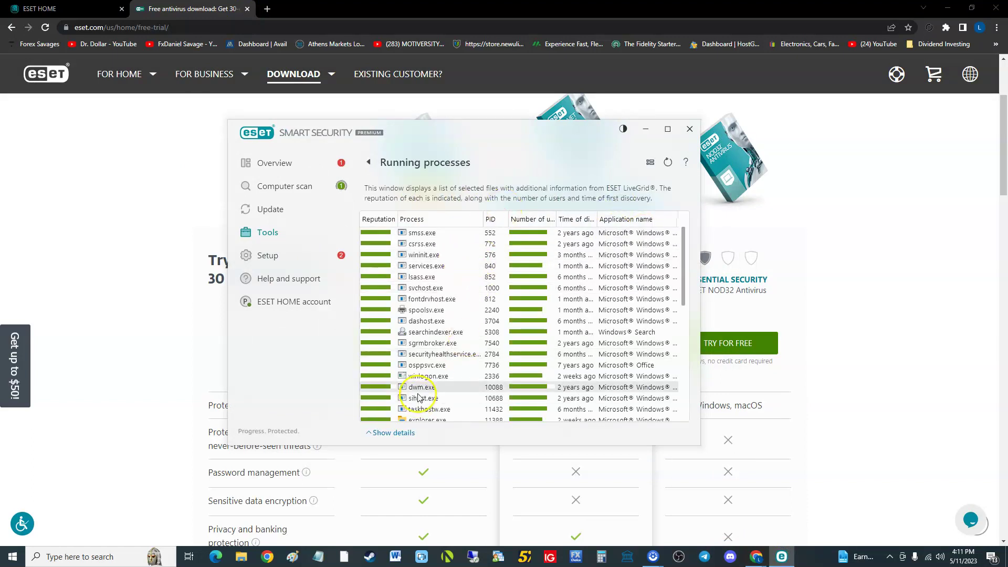
pyautogui.click(309, 237)
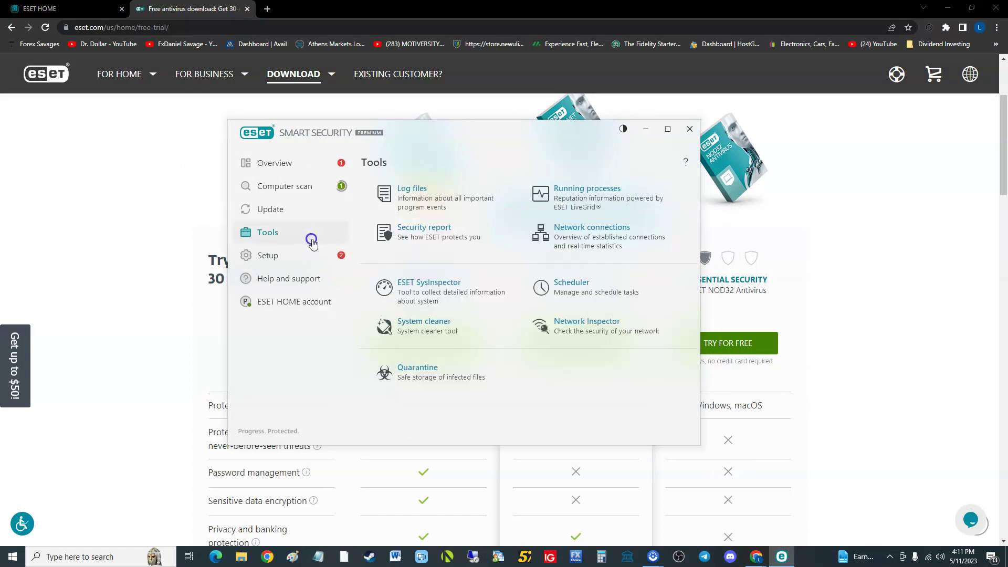
# - Create a SysInspector snapshot commented 'test', select it, and go back to Tools
pyautogui.click(434, 302)
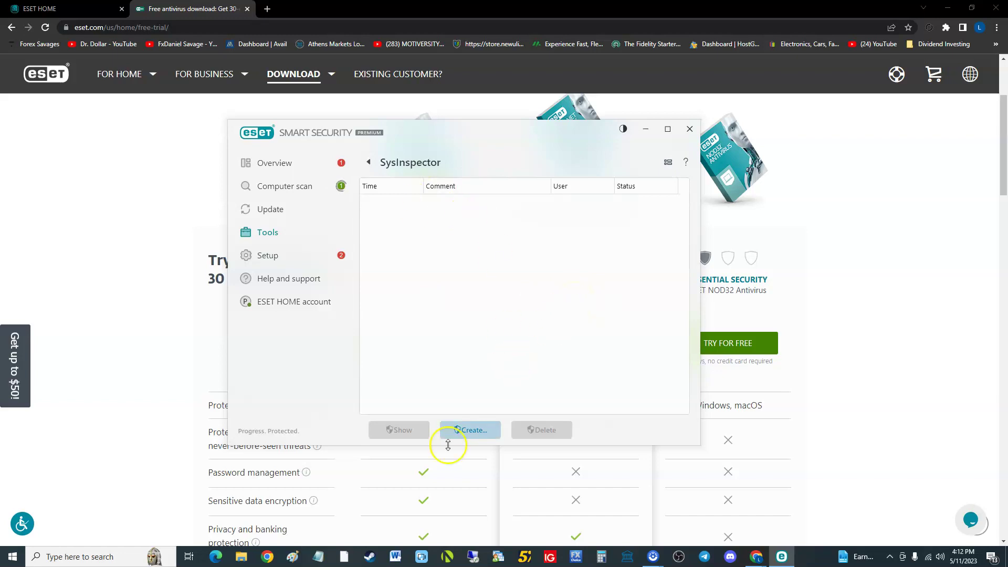
pyautogui.click(465, 437)
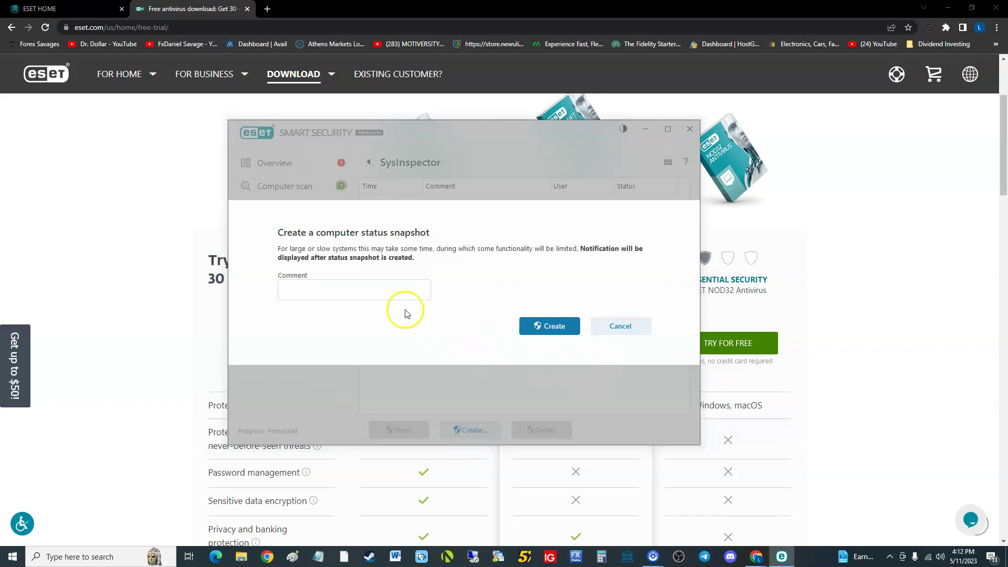
pyautogui.click(379, 292)
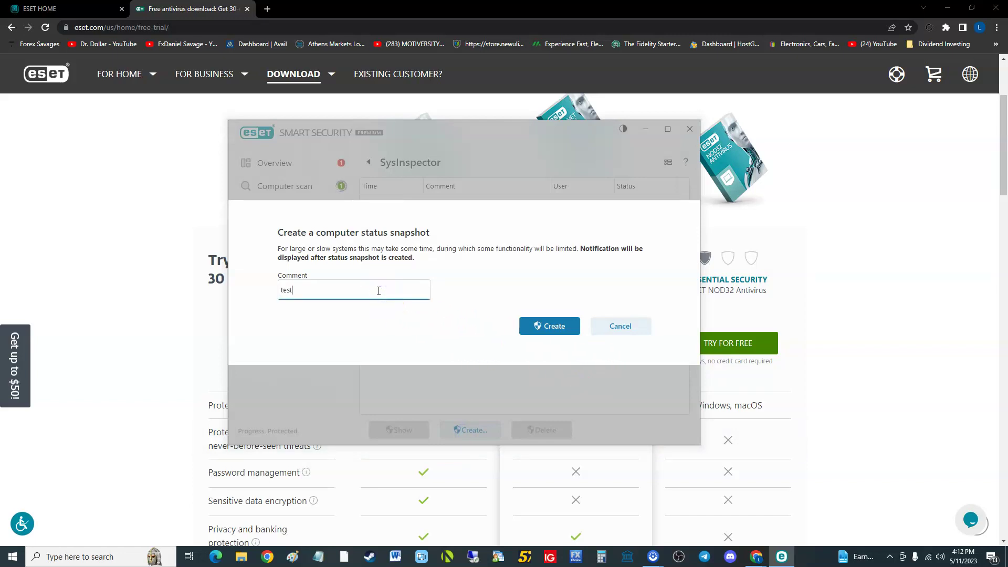
pyautogui.write('test')
pyautogui.click(532, 323)
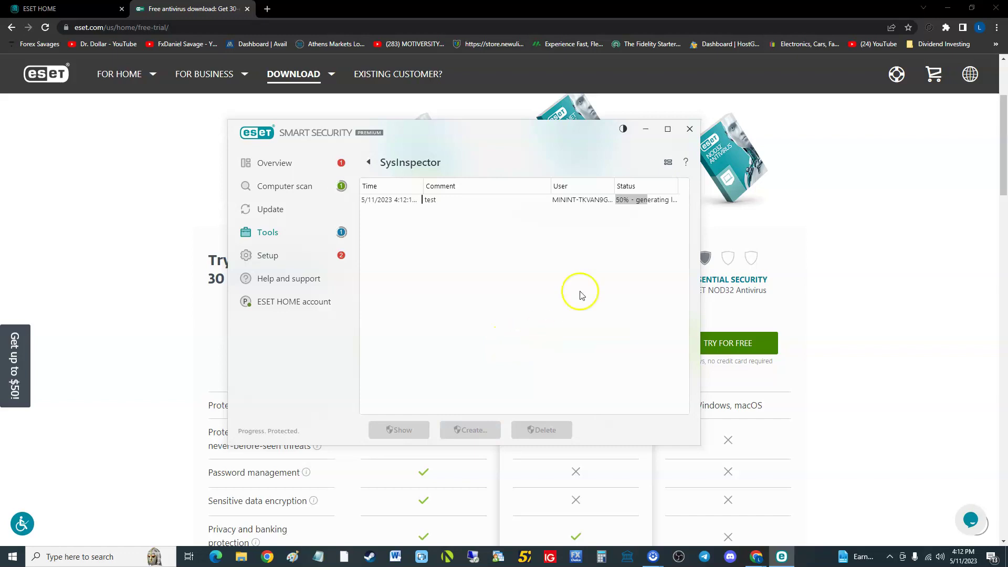
pyautogui.click(643, 202)
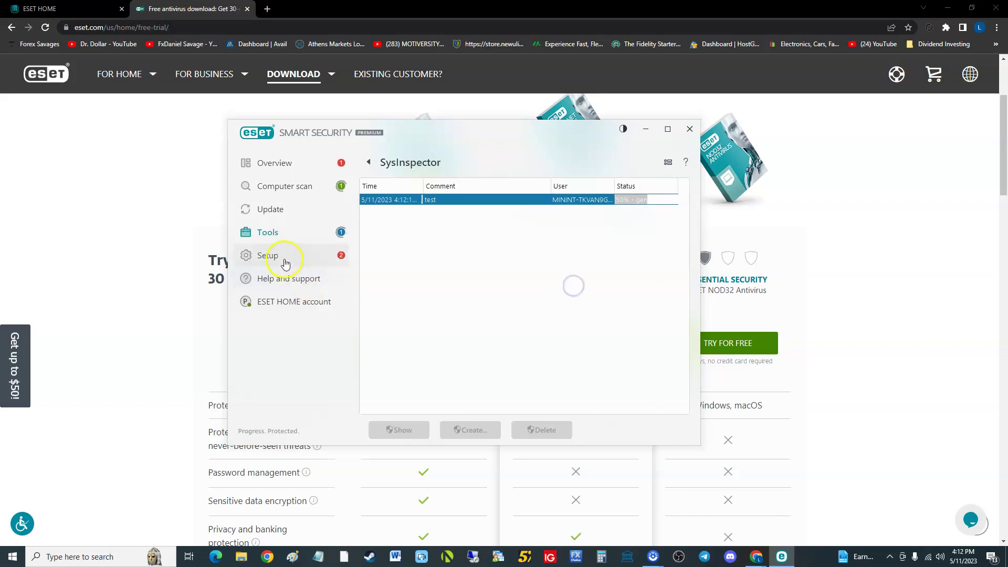
pyautogui.click(309, 234)
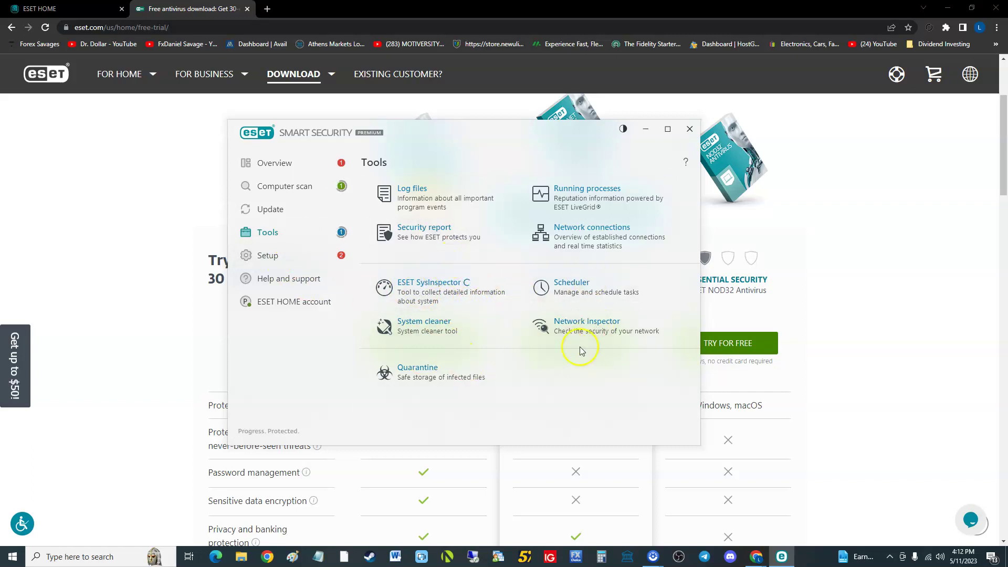
# - In Scheduler, add a new task named 'weekly scan' of type On-demand computer scan
pyautogui.click(572, 286)
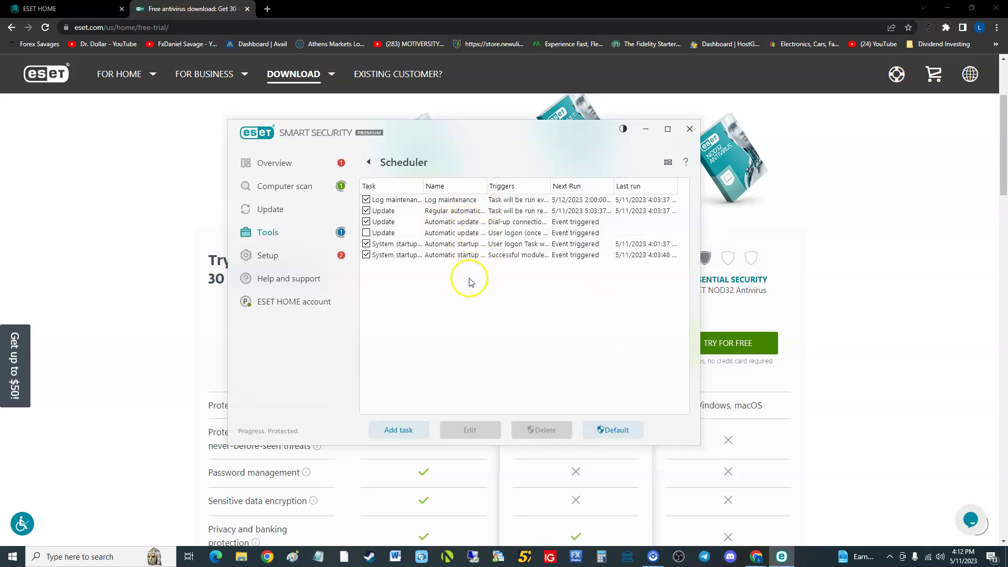
pyautogui.moveTo(424, 189); pyautogui.dragTo(454, 191)
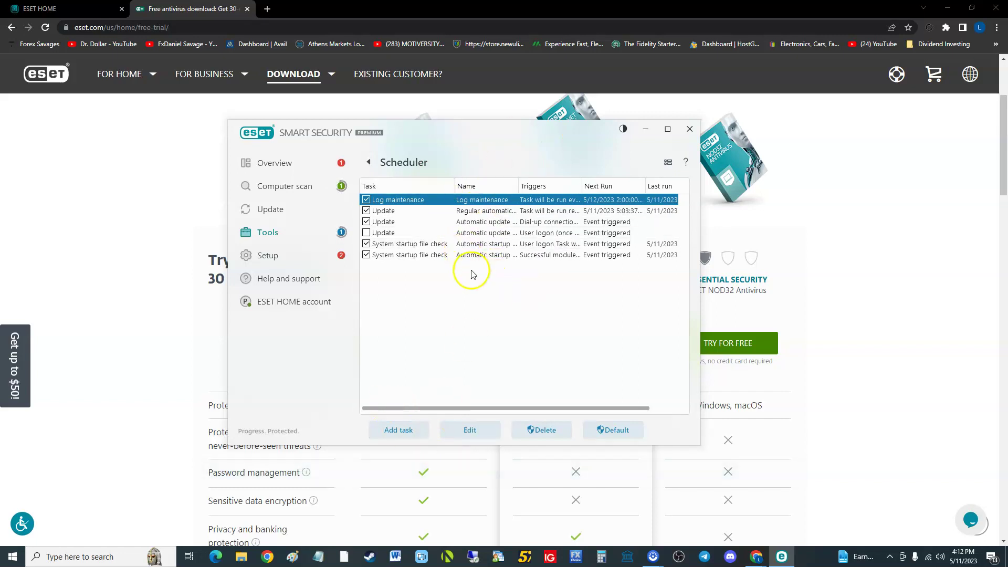
pyautogui.click(404, 428)
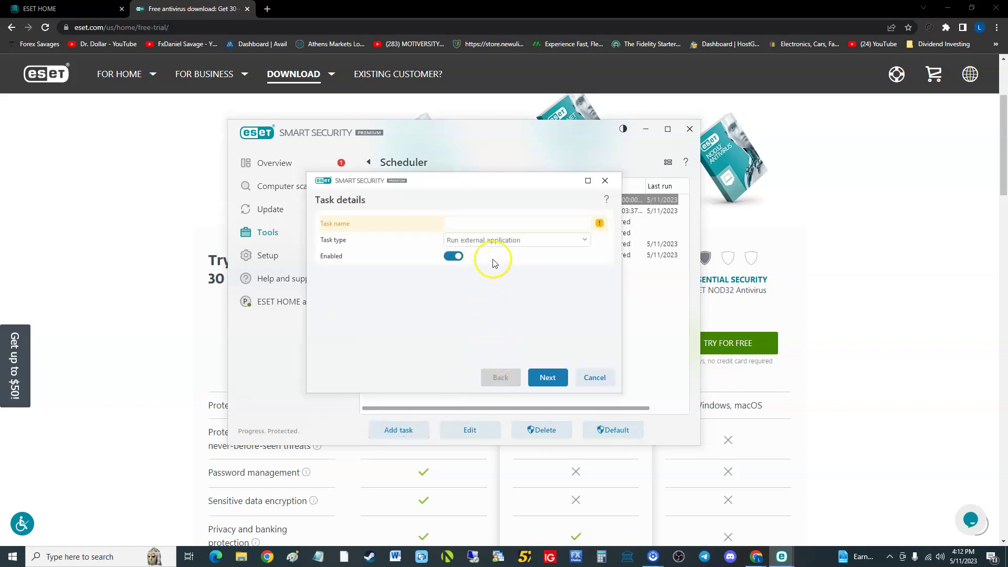
pyautogui.click(476, 225)
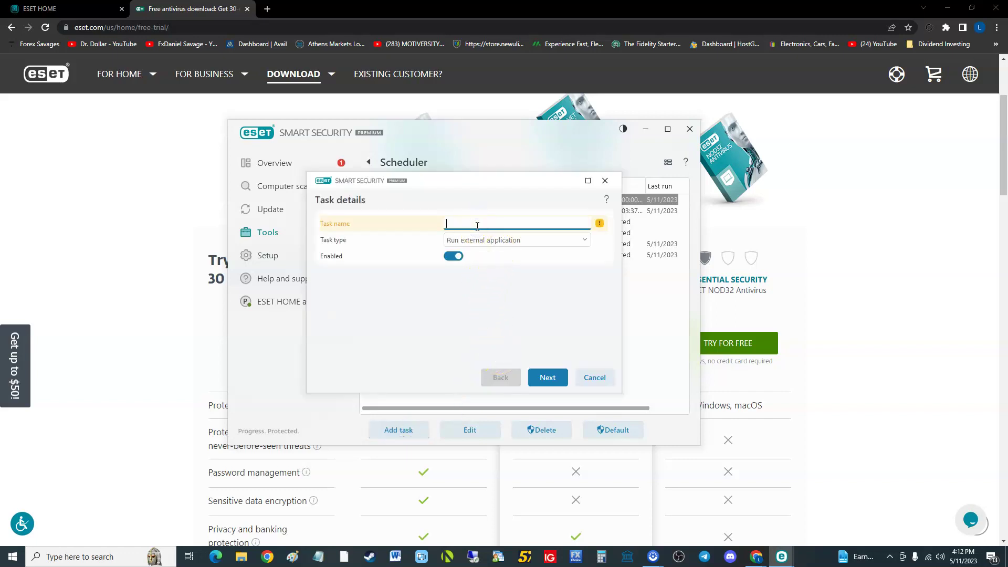
pyautogui.write('weekly scan')
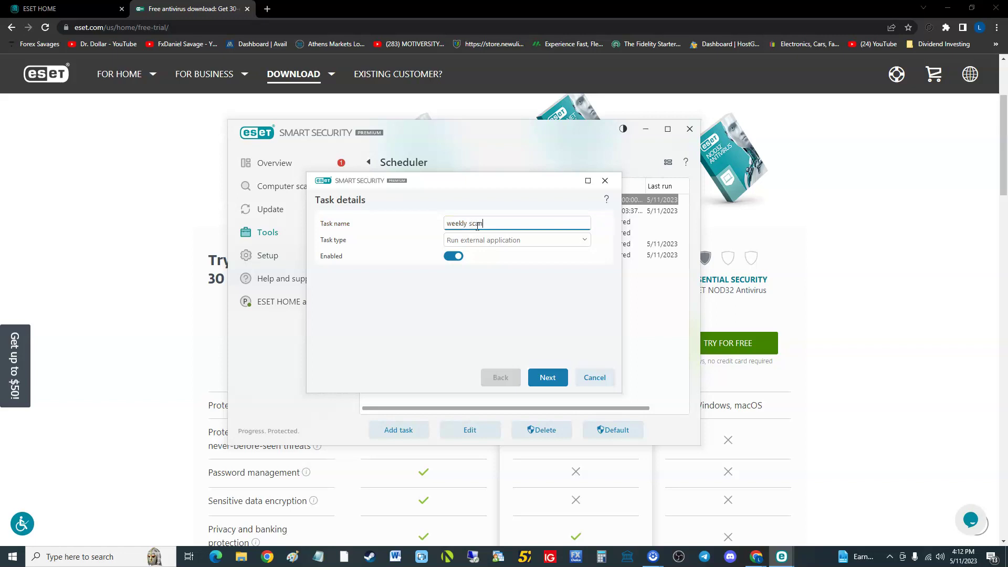
pyautogui.click(496, 240)
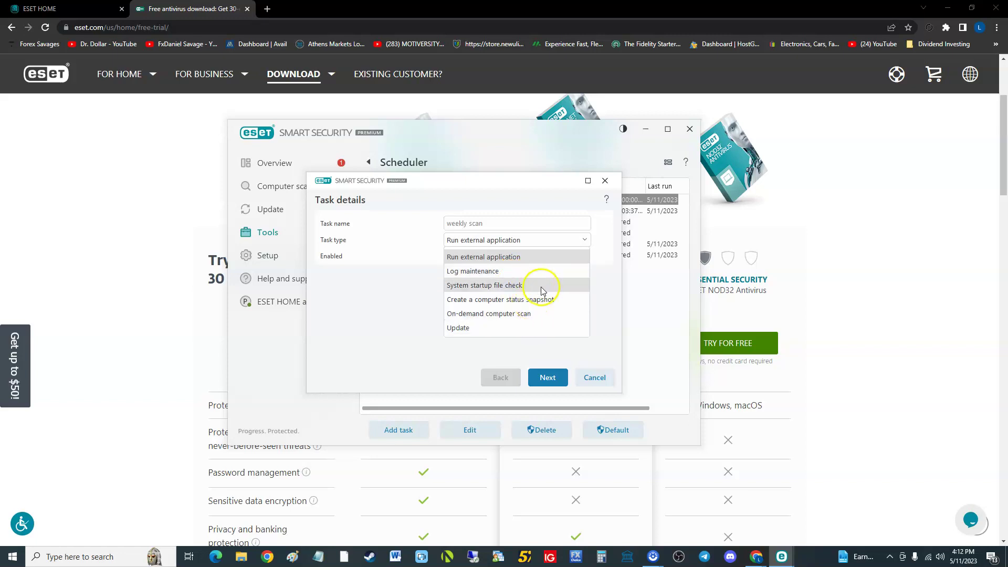
pyautogui.click(546, 318)
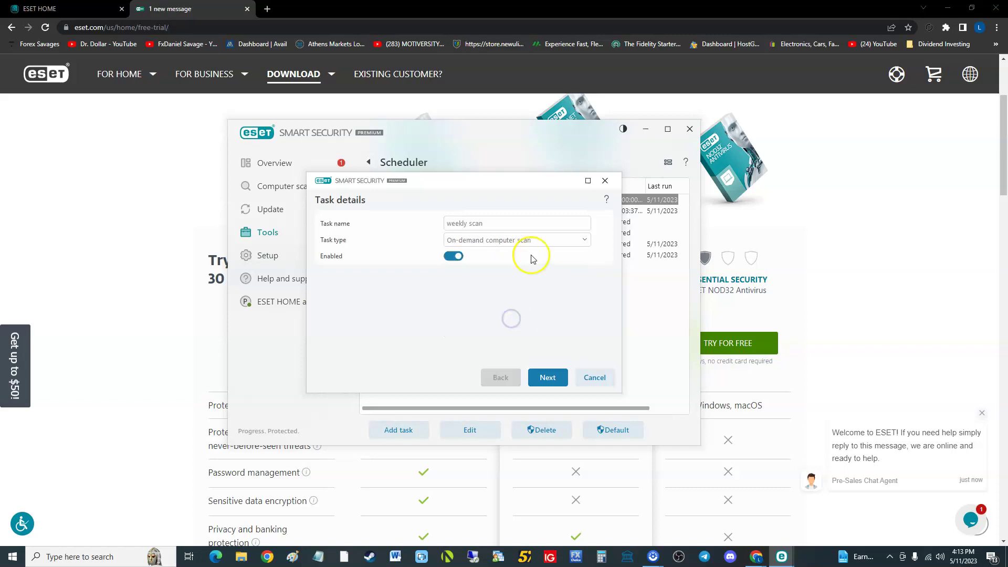
# - Set the task to run weekly on Mondays, scanning This PC, and finish it
pyautogui.click(548, 377)
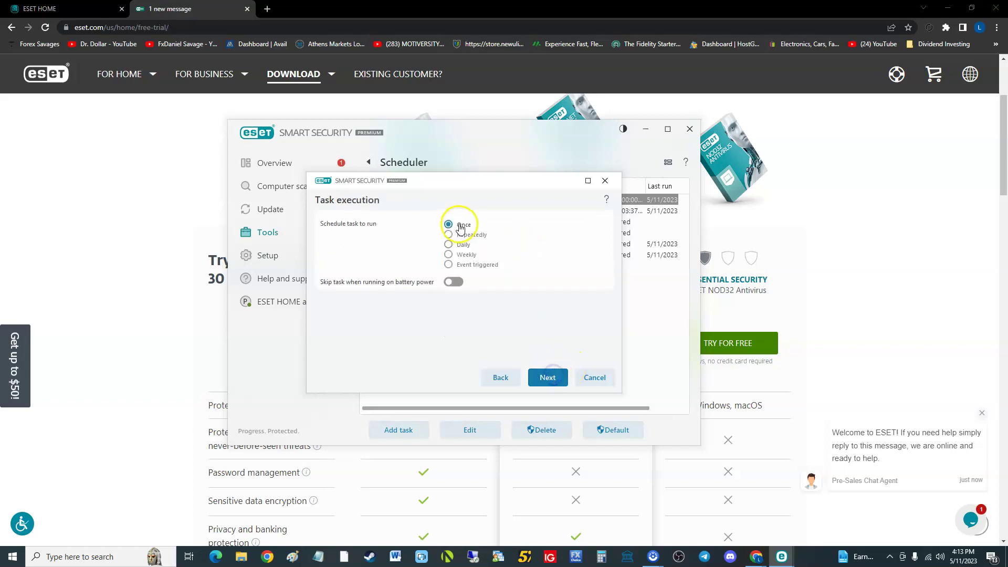
pyautogui.click(450, 254)
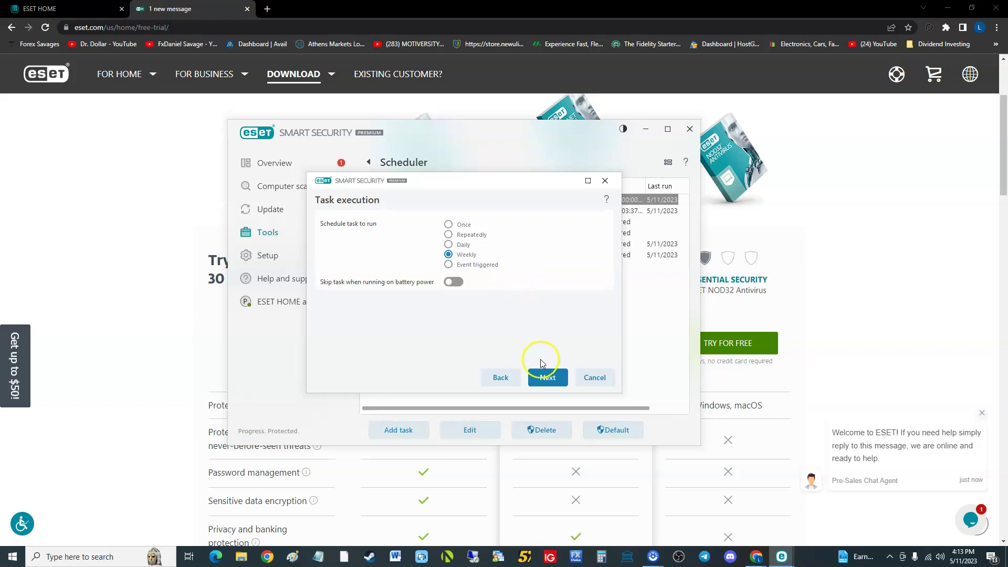
pyautogui.click(546, 376)
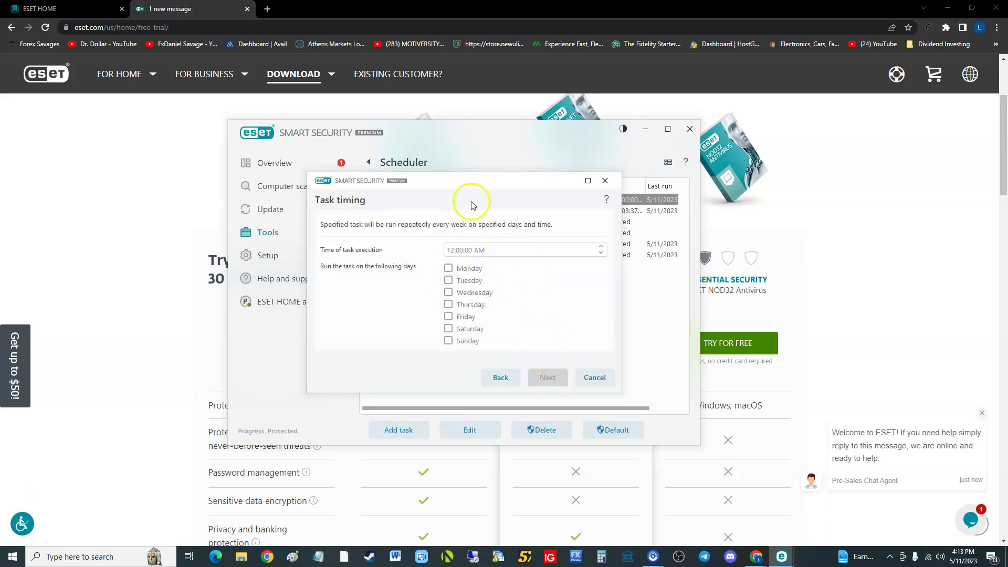
pyautogui.click(468, 268)
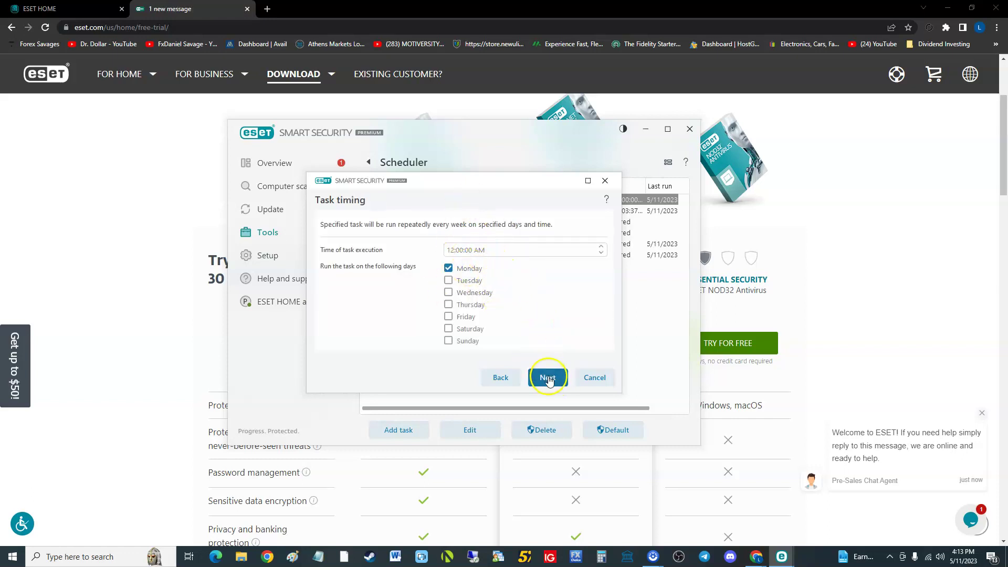
pyautogui.click(547, 377)
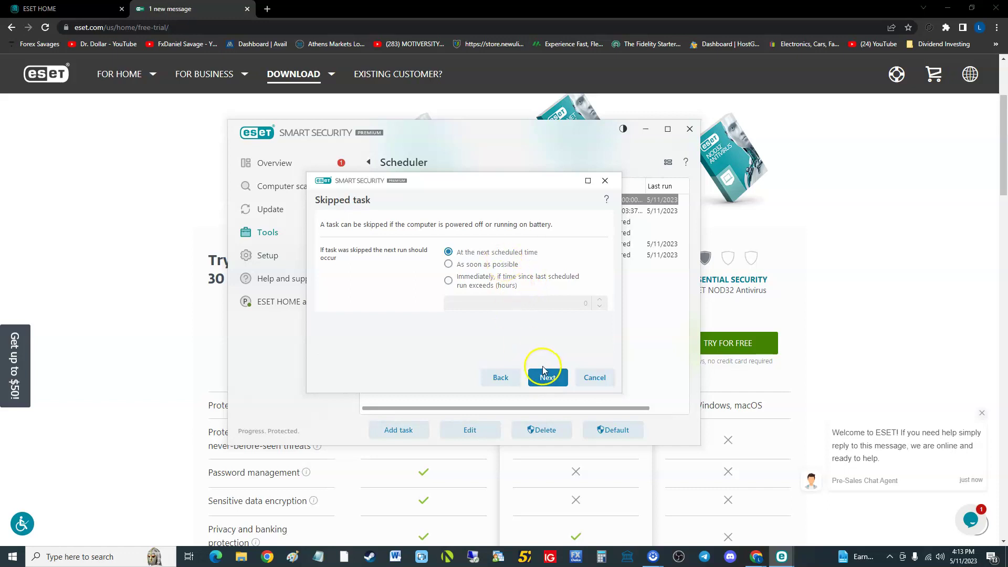
pyautogui.click(546, 377)
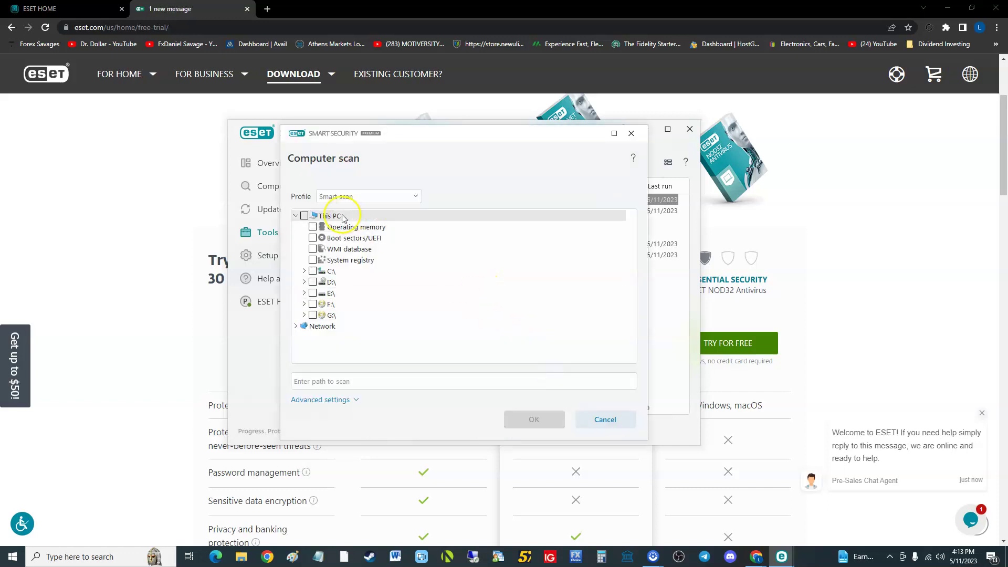
pyautogui.click(304, 215)
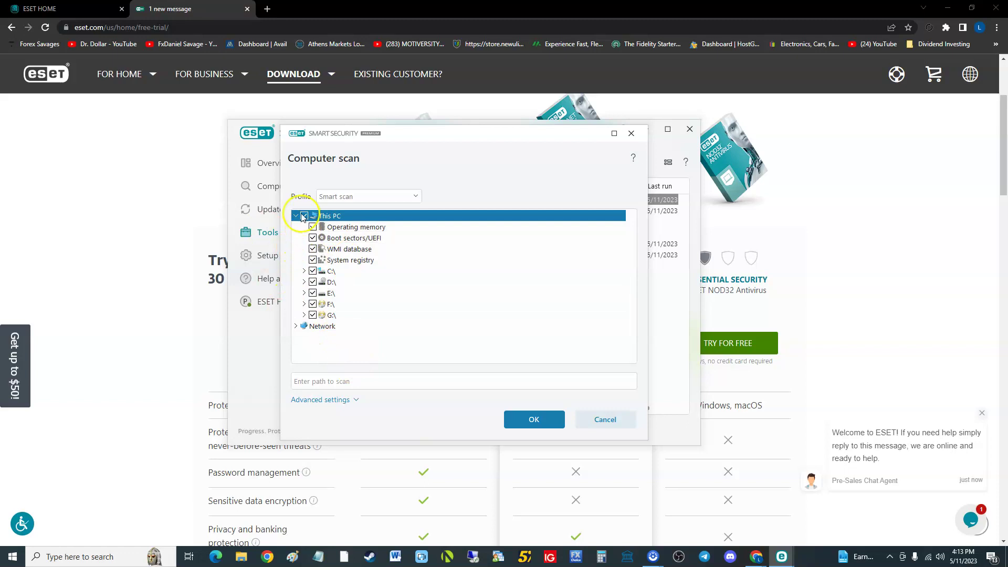
pyautogui.click(532, 421)
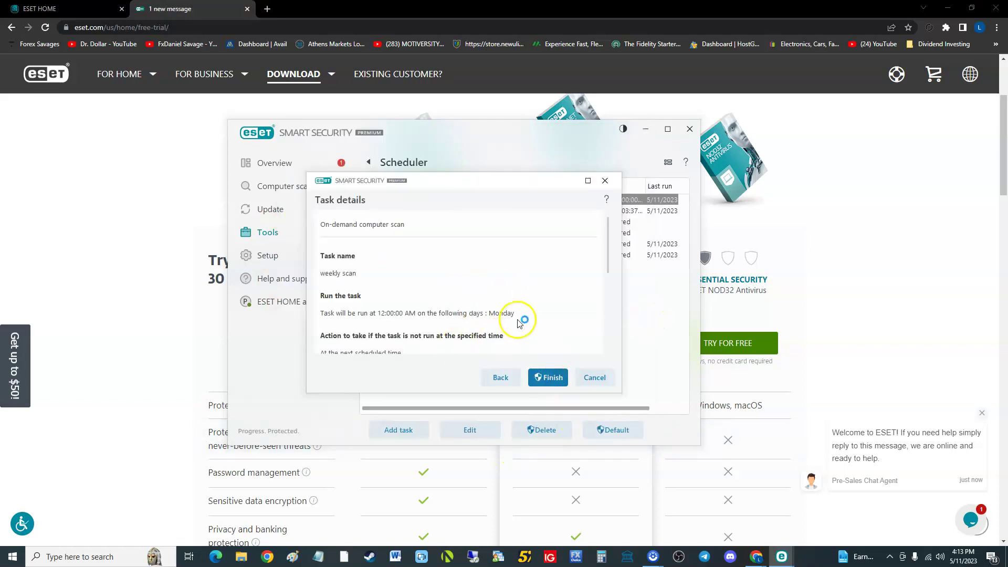
pyautogui.press('Return')
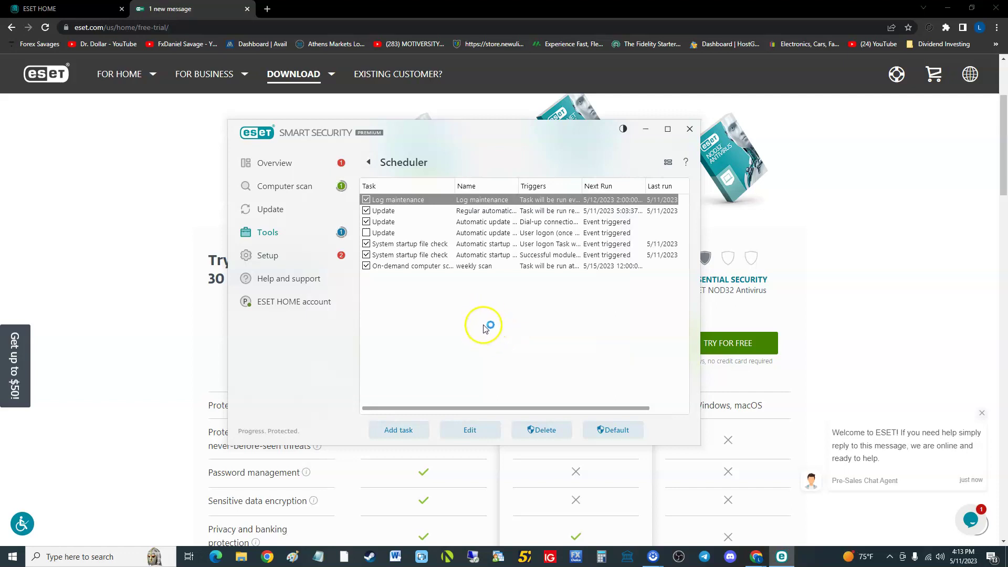
pyautogui.click(485, 267)
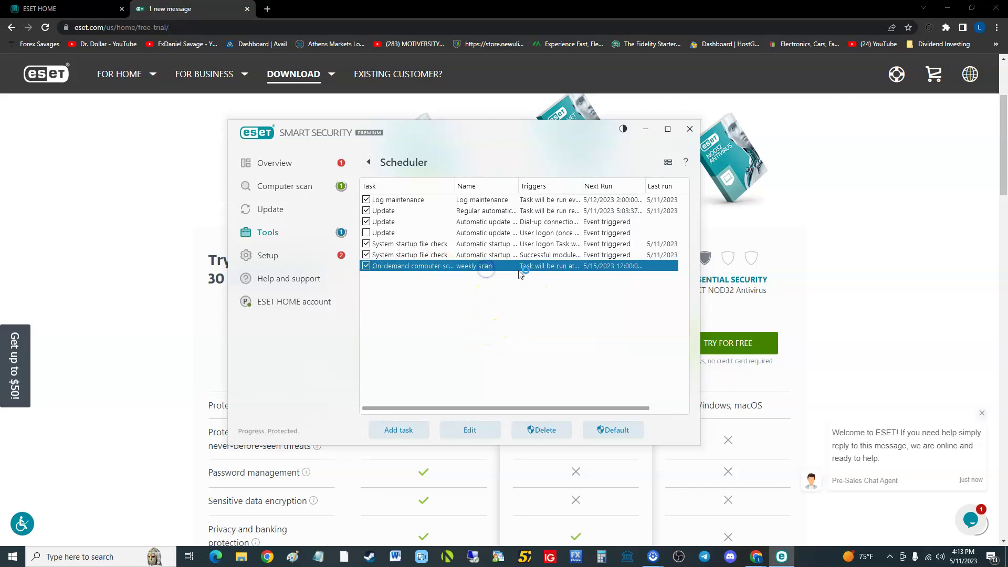
pyautogui.click(271, 232)
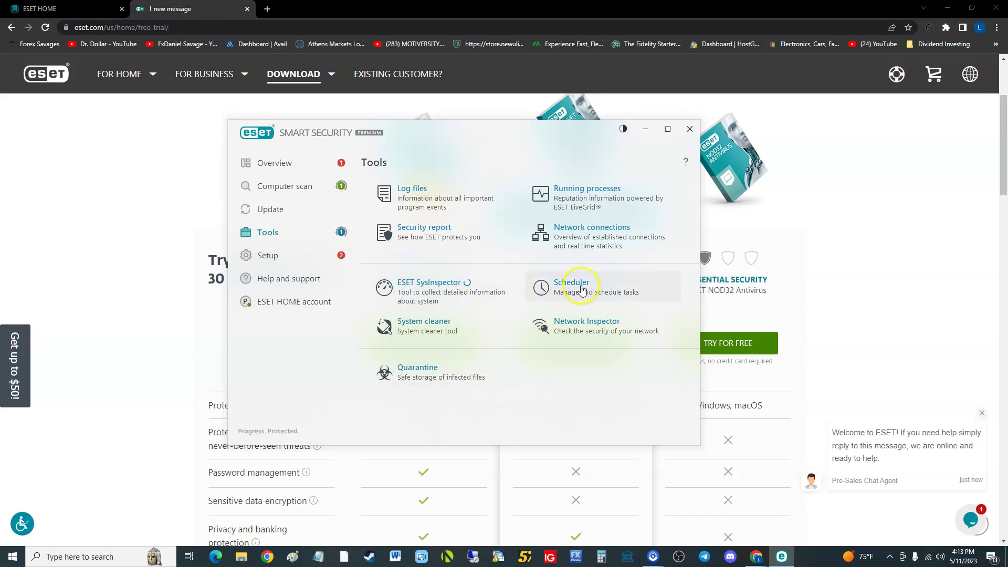
pyautogui.click(426, 326)
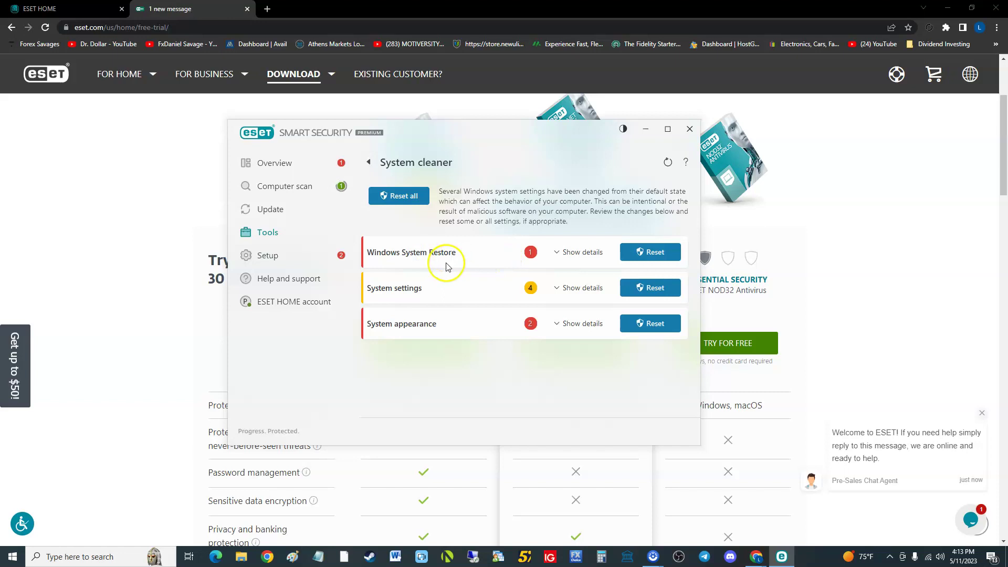
pyautogui.moveTo(466, 135); pyautogui.dragTo(465, 138)
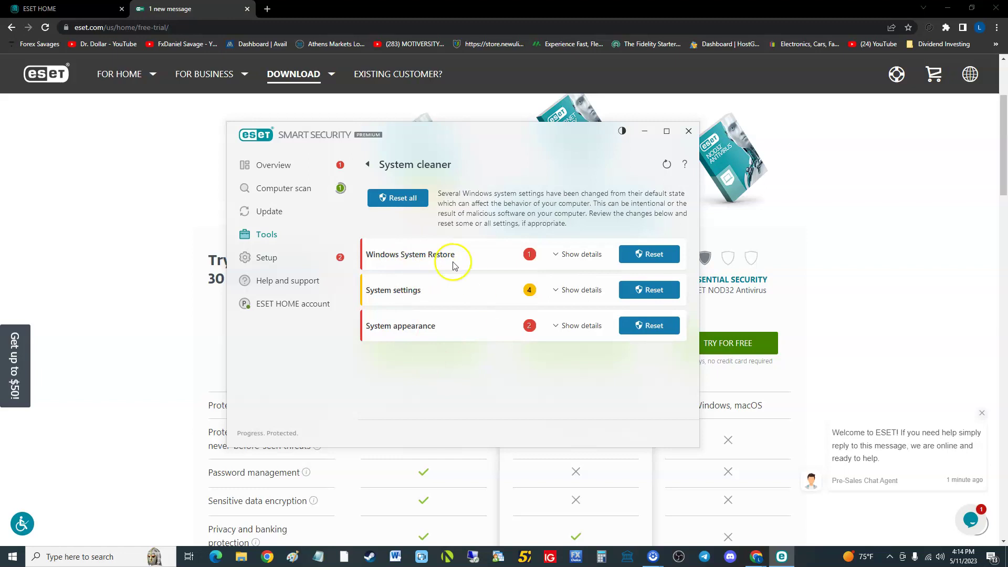
pyautogui.click(279, 257)
pyautogui.click(279, 234)
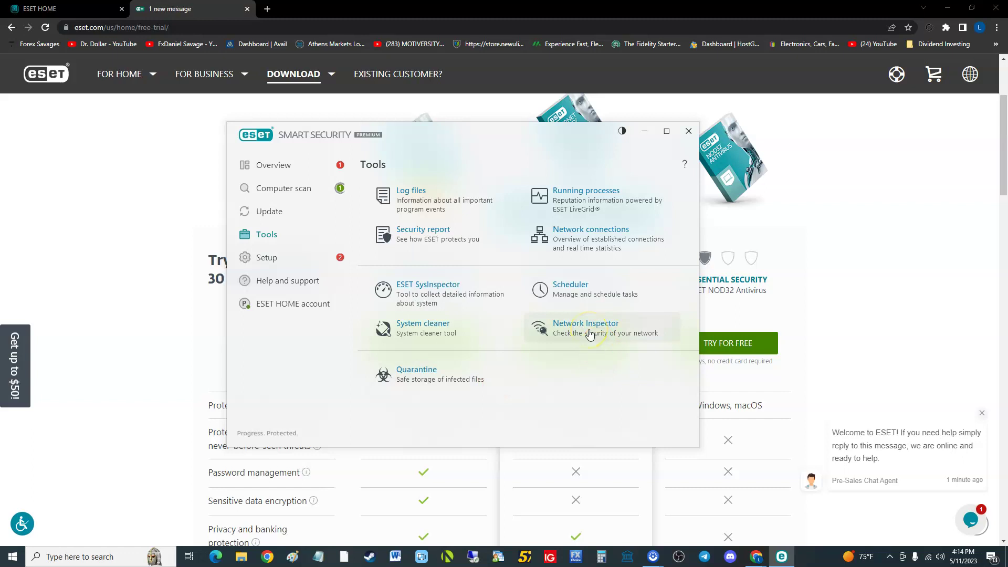
# - Enable Anti-Theft under Setup > Security tools and dismiss the confirmation
pyautogui.click(419, 377)
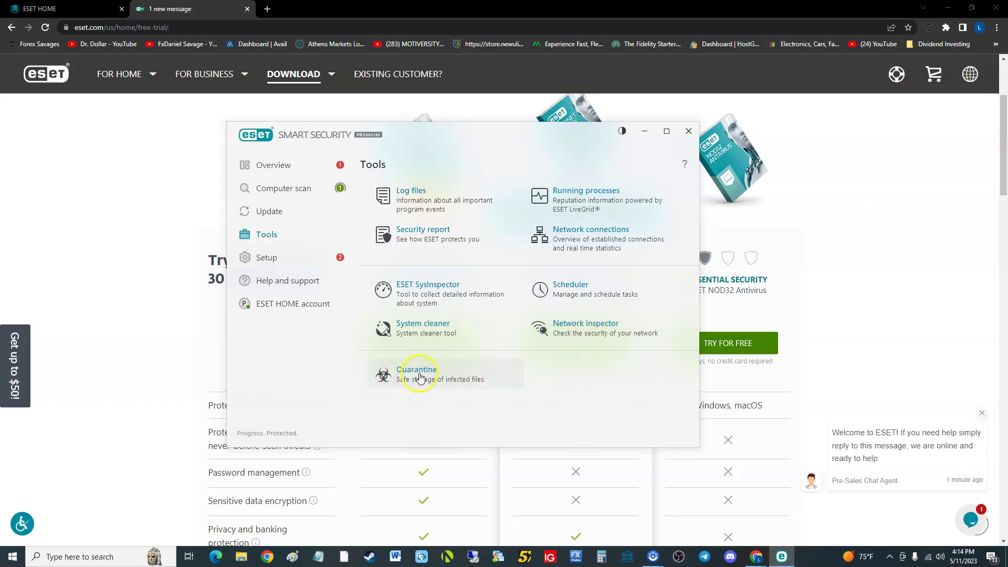
pyautogui.click(294, 262)
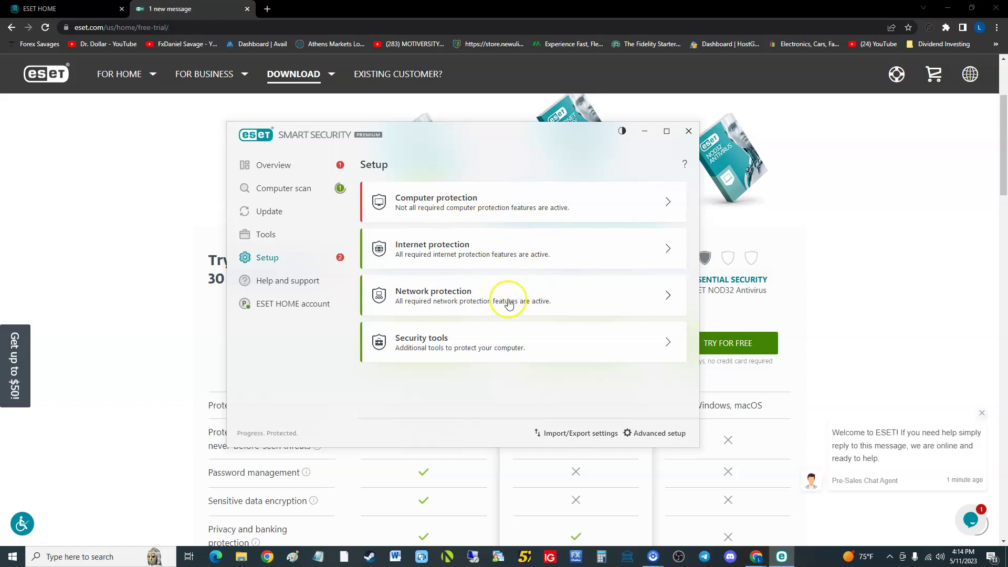
pyautogui.click(491, 336)
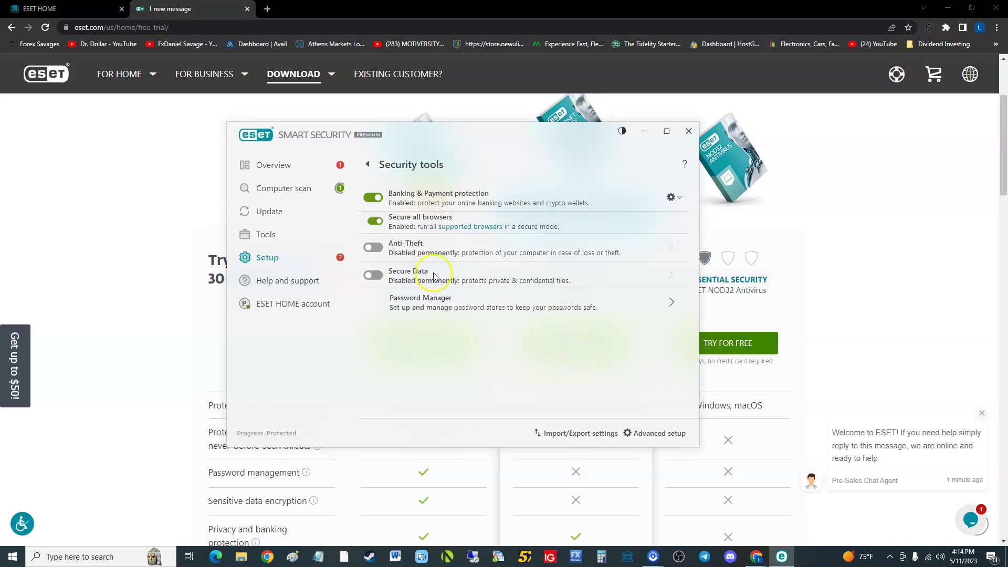
pyautogui.click(380, 249)
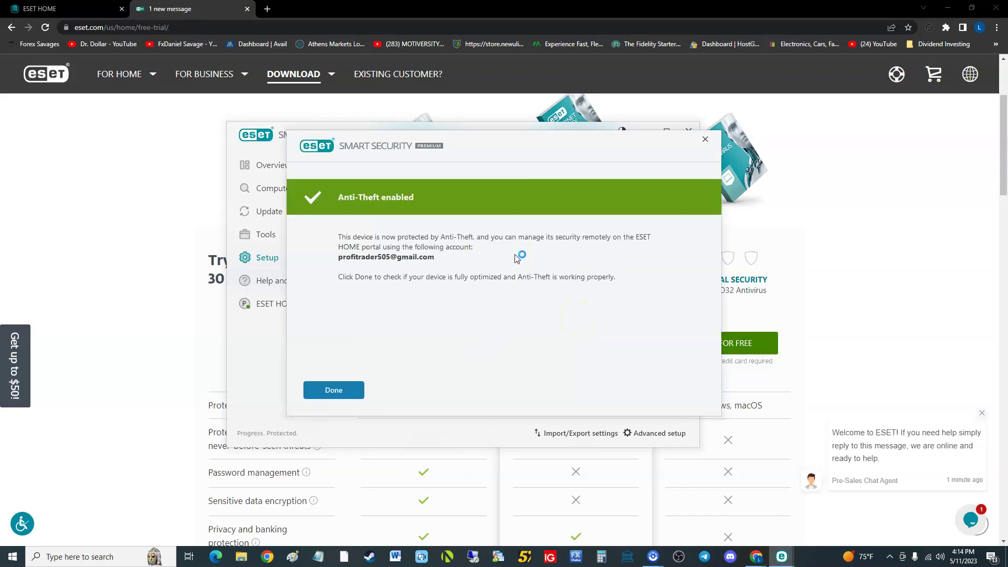
pyautogui.click(408, 295)
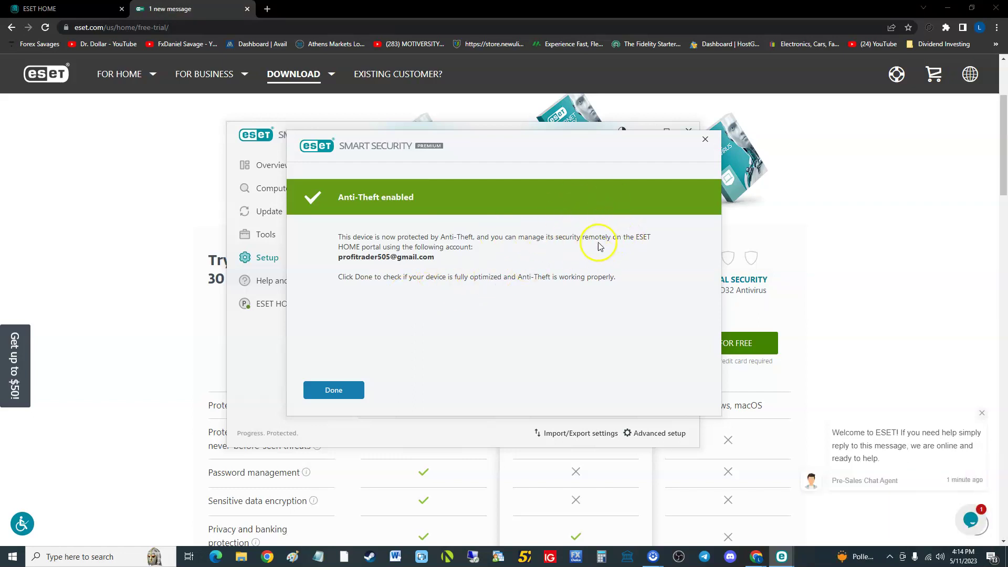
pyautogui.click(342, 402)
# - Turn on Secure Data in Security tools, review its options, and return to Setup
pyautogui.click(290, 262)
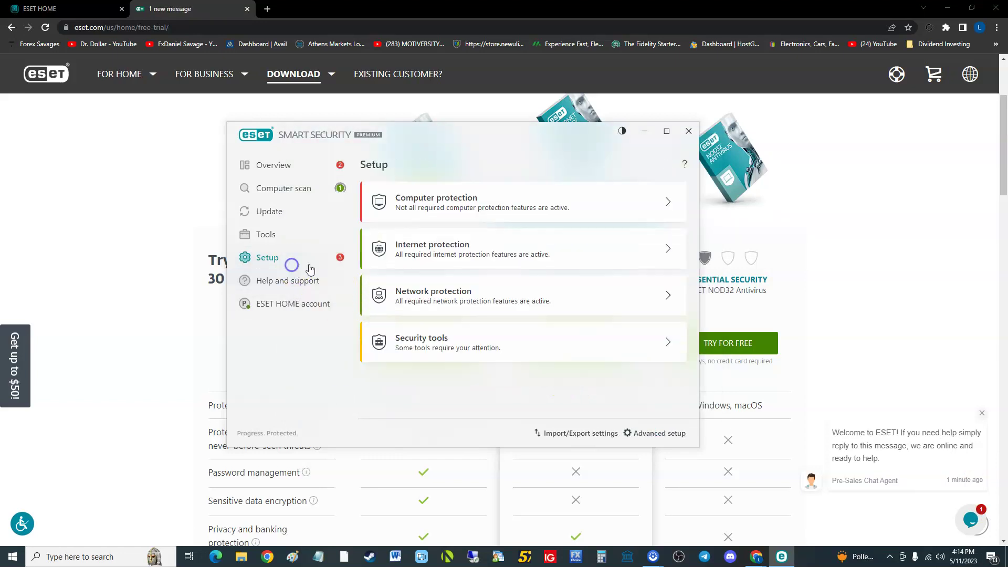
pyautogui.click(664, 336)
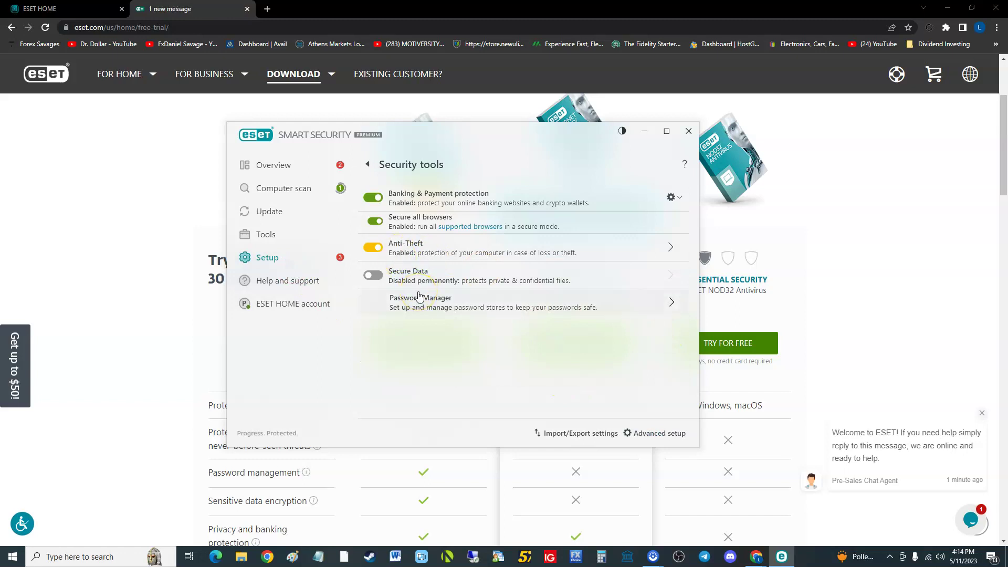
pyautogui.click(381, 276)
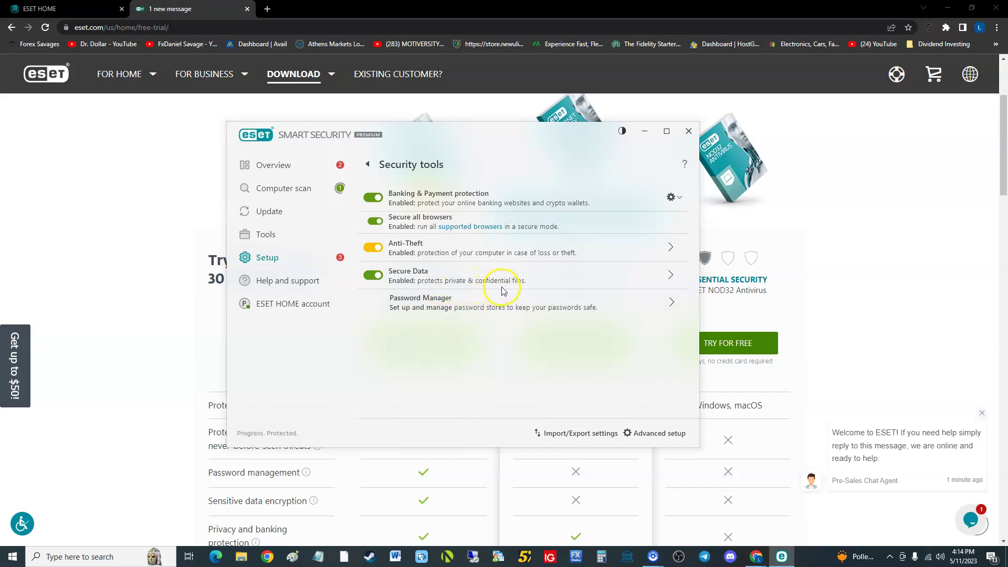
pyautogui.click(669, 274)
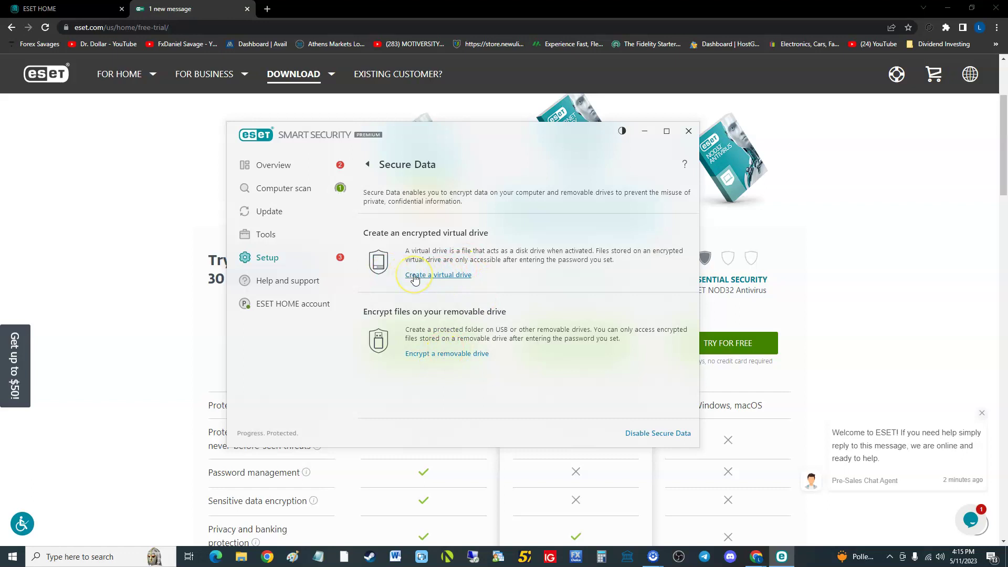
pyautogui.click(304, 256)
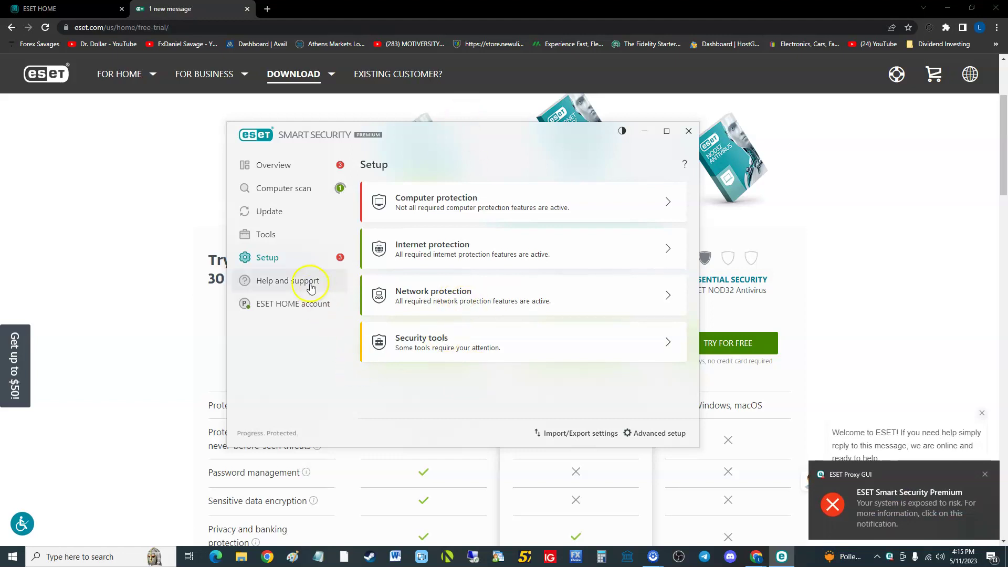
# - Show the linked ESET HOME account details and launch the ESET HOME portal in the browser
pyautogui.click(284, 261)
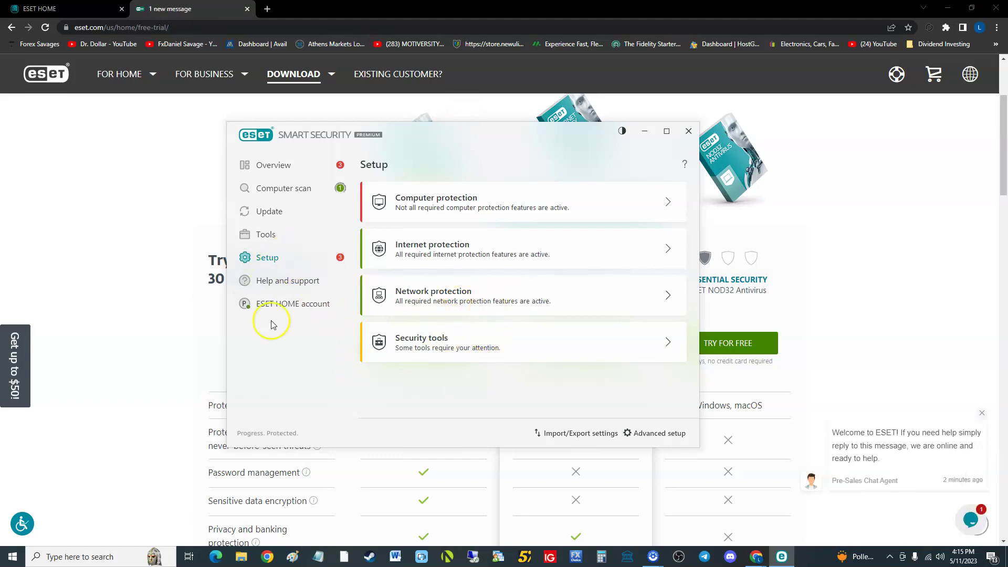
pyautogui.click(284, 305)
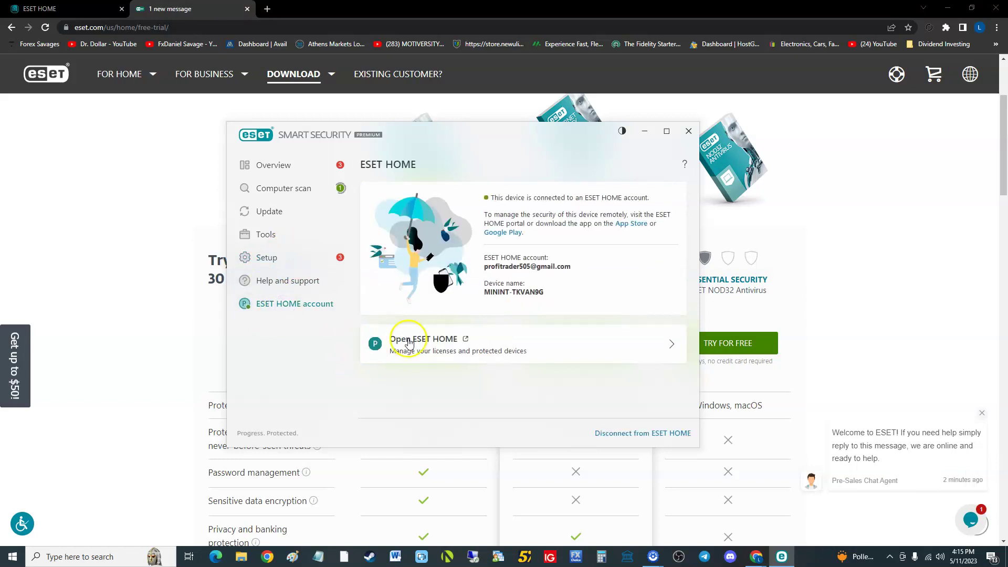
pyautogui.click(408, 342)
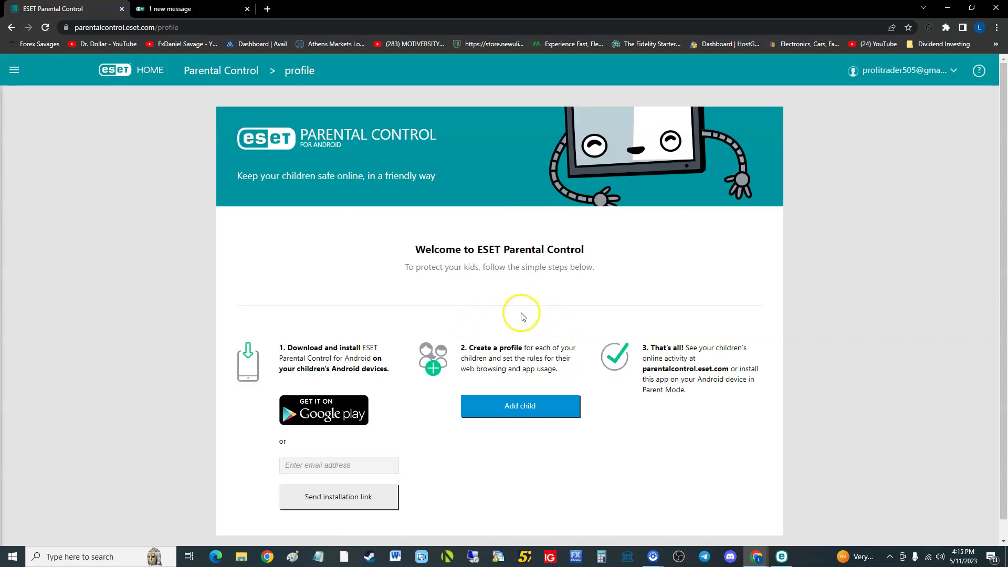
# - Add and save a child profile named 'test': a boy born May 9, 2019
pyautogui.scroll(-1, 499, 341)
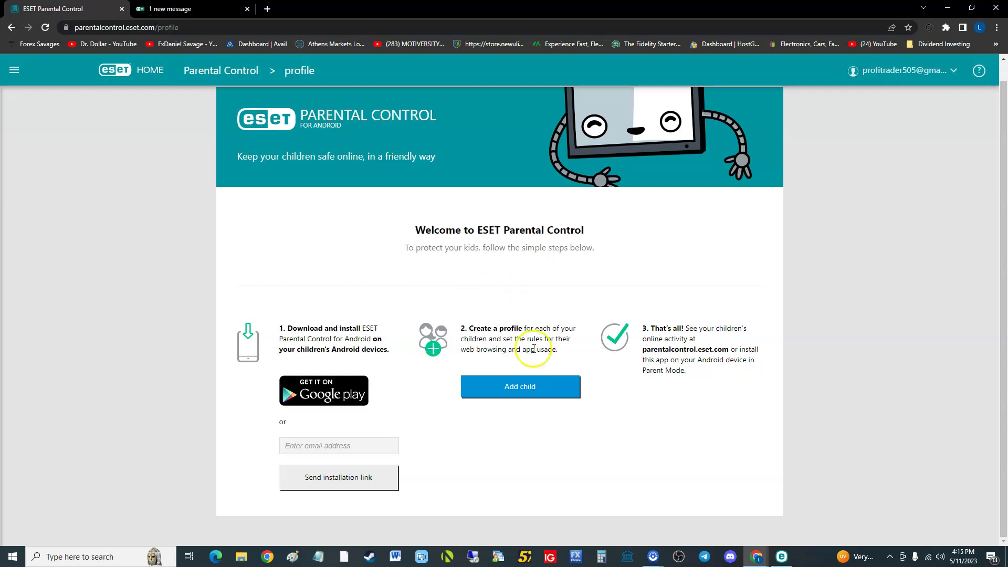
pyautogui.click(519, 387)
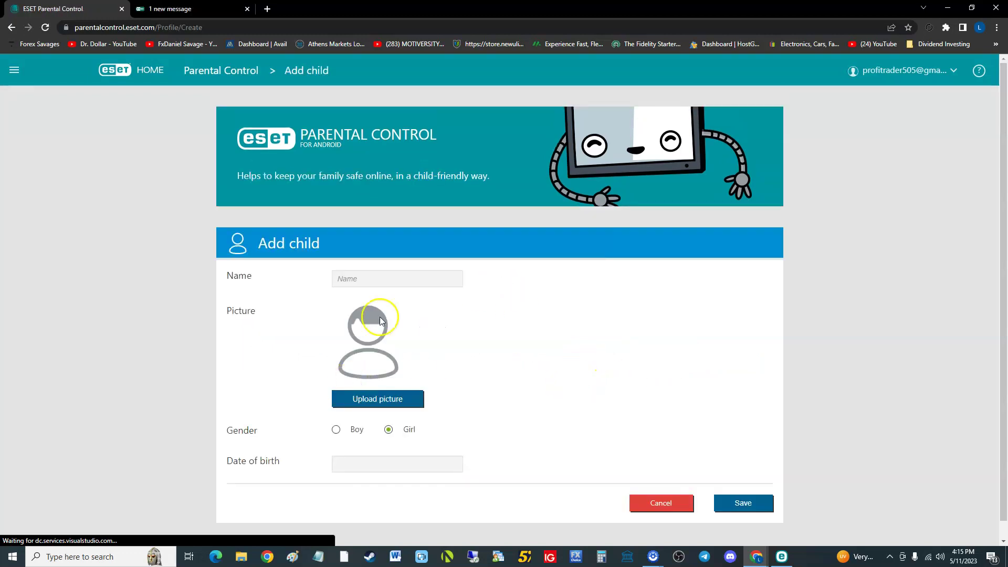
pyautogui.click(367, 281)
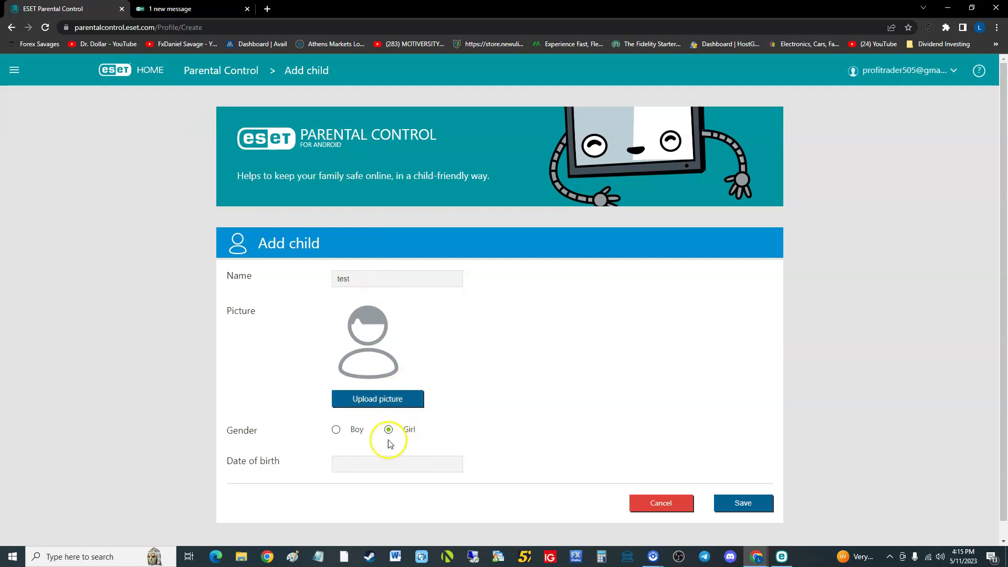
pyautogui.click(350, 435)
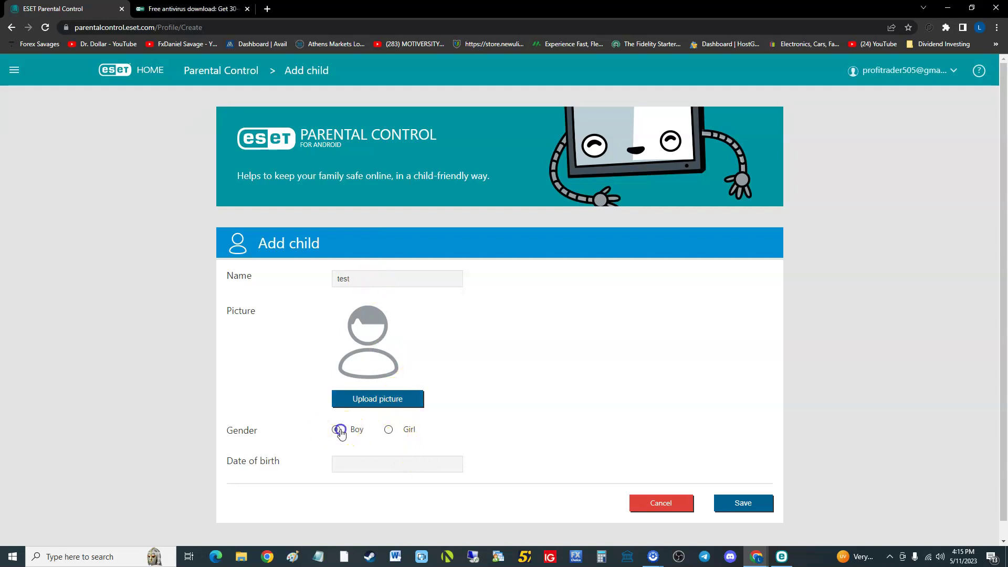
pyautogui.click(393, 460)
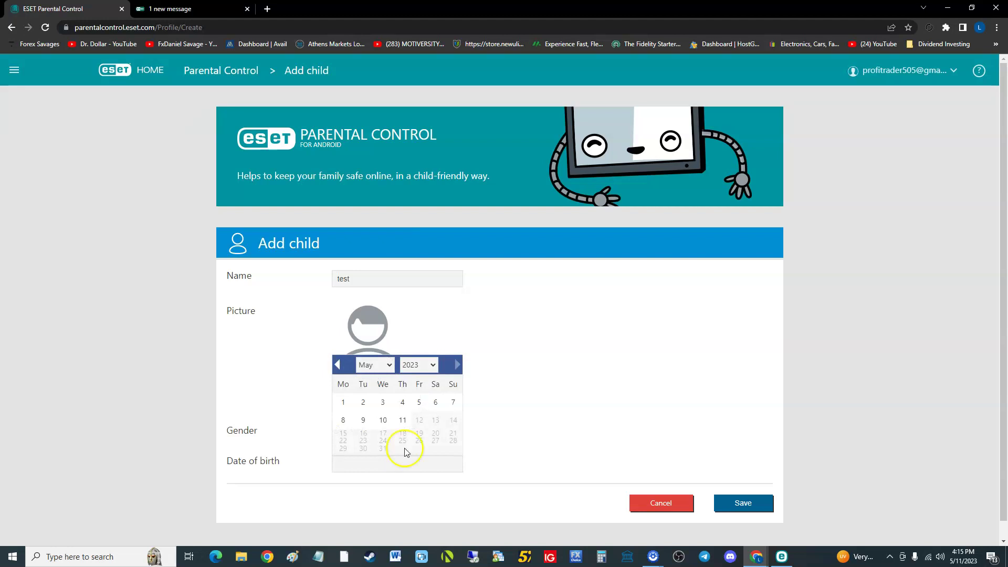
pyautogui.click(430, 366)
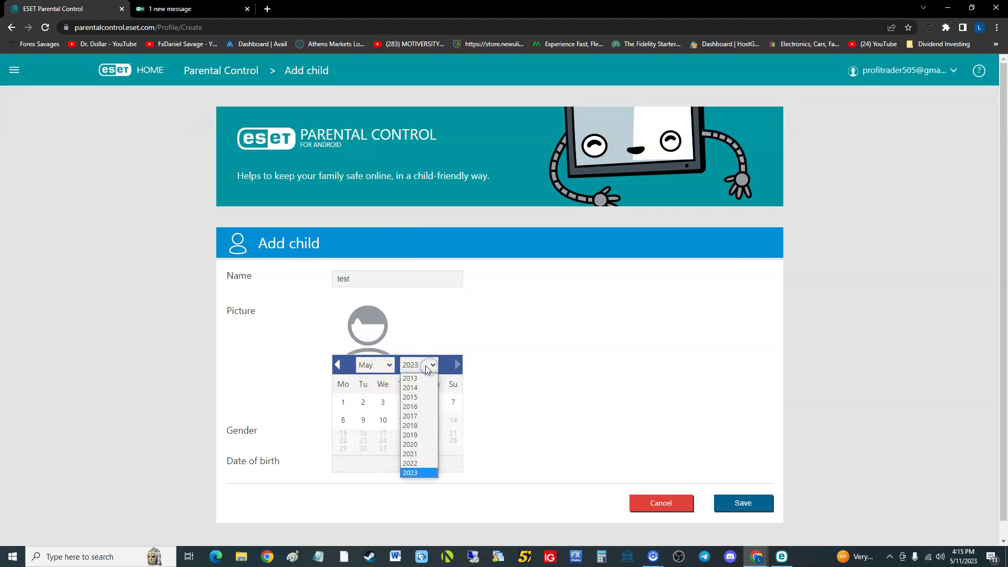
pyautogui.click(419, 435)
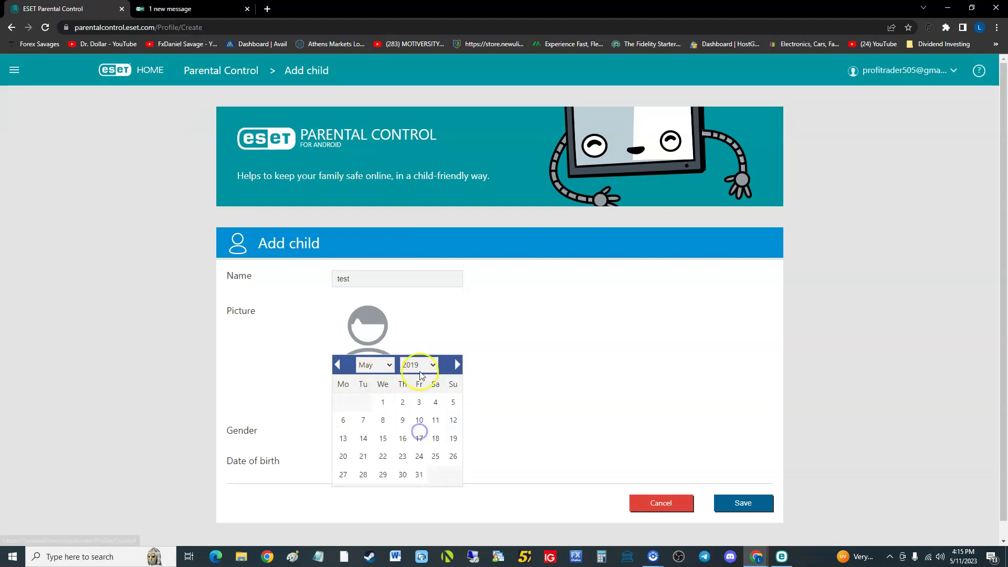
pyautogui.click(407, 420)
pyautogui.click(756, 505)
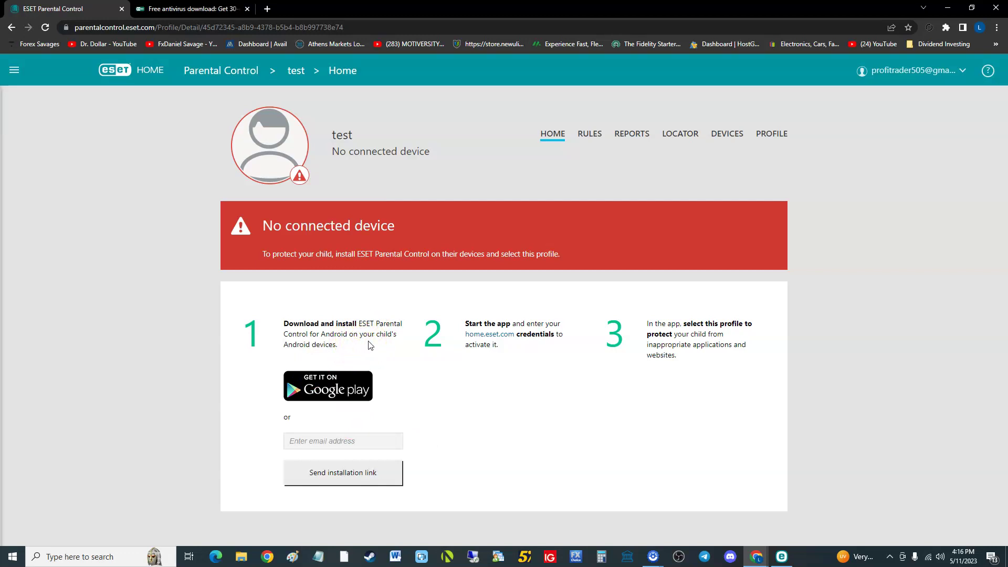
# - Open the Rules page for the test Parental Control profile
pyautogui.click(554, 375)
pyautogui.click(578, 132)
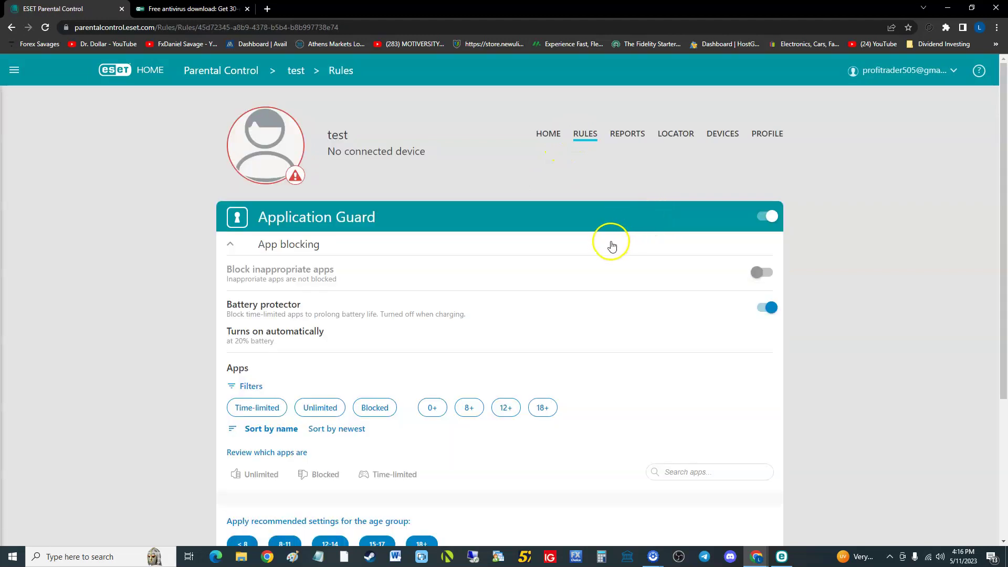
pyautogui.scroll(-1, 606, 245)
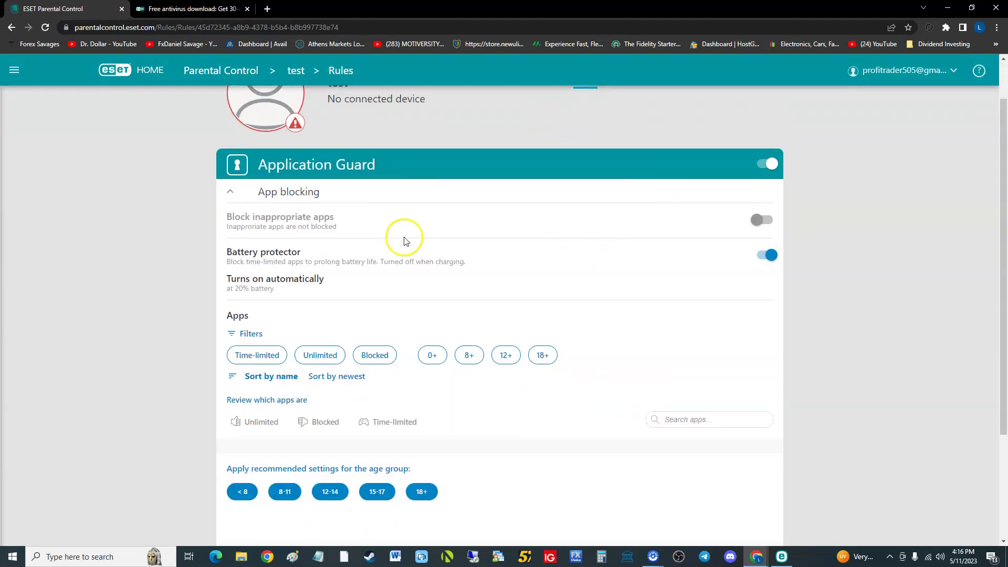
pyautogui.scroll(1, 404, 243)
pyautogui.scroll(1, 404, 243)
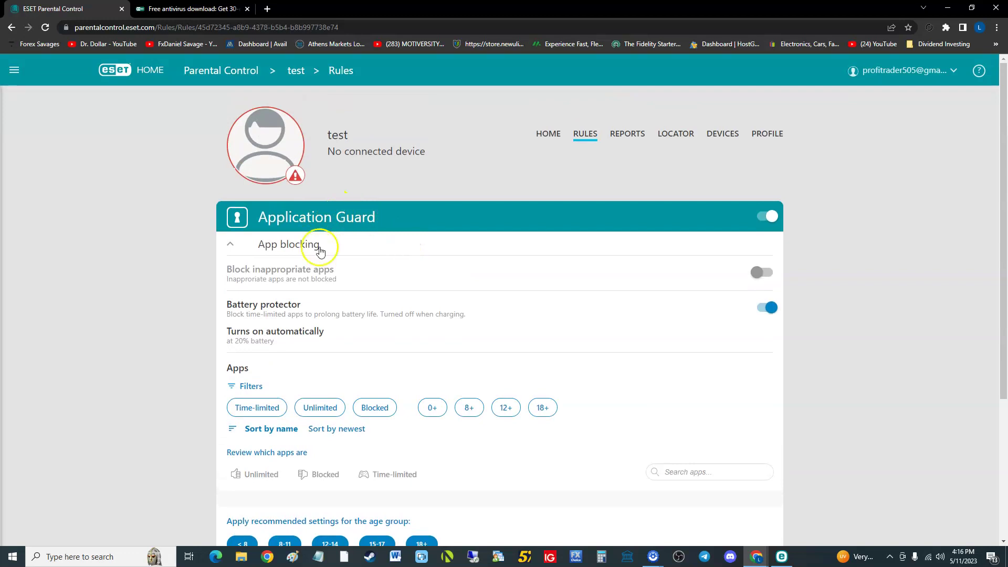
# - Collapse and re-expand App blocking, then expand Web blocking under Web Guard
pyautogui.click(297, 251)
pyautogui.click(310, 249)
pyautogui.scroll(-2, 370, 286)
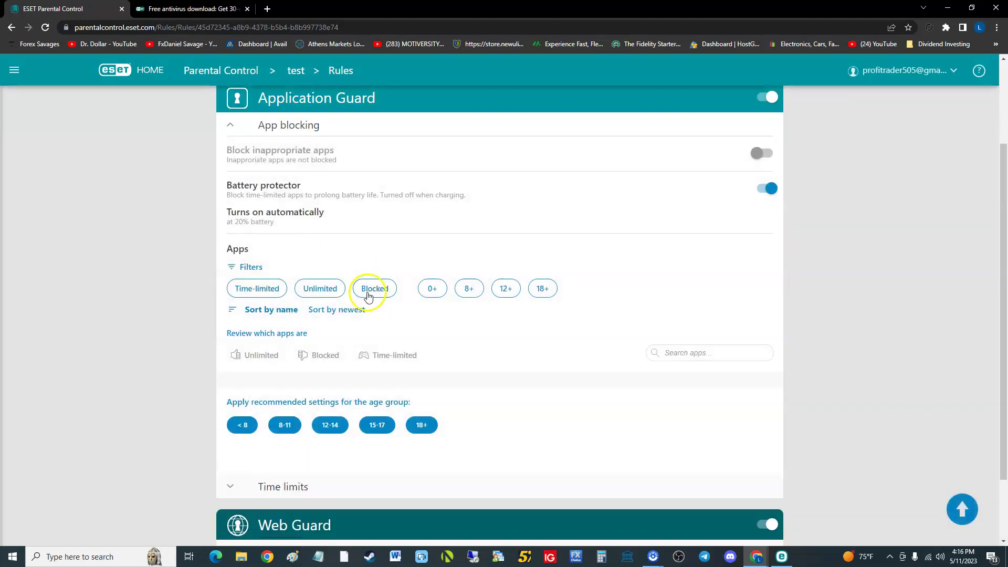
pyautogui.scroll(1, 363, 297)
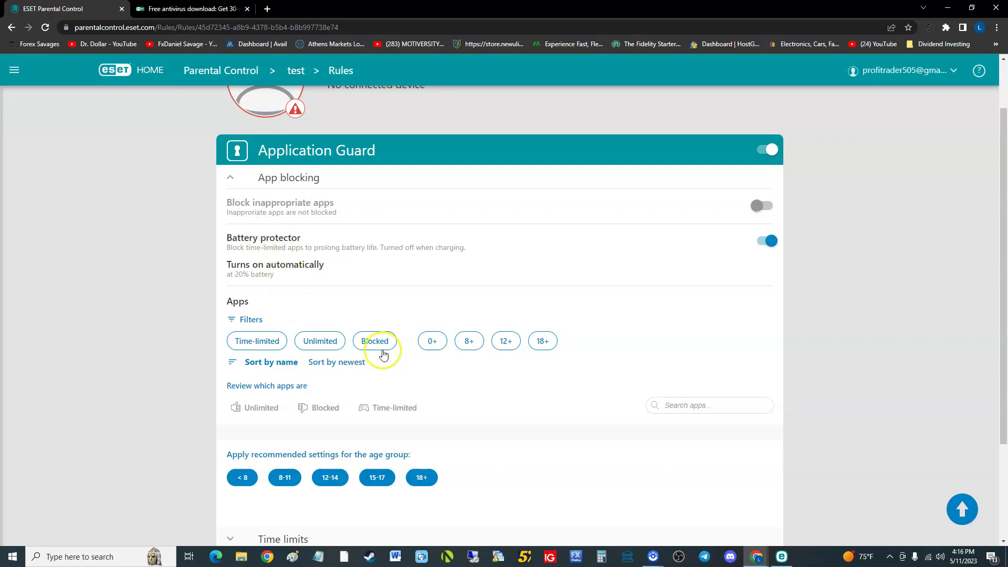
pyautogui.scroll(-3, 388, 355)
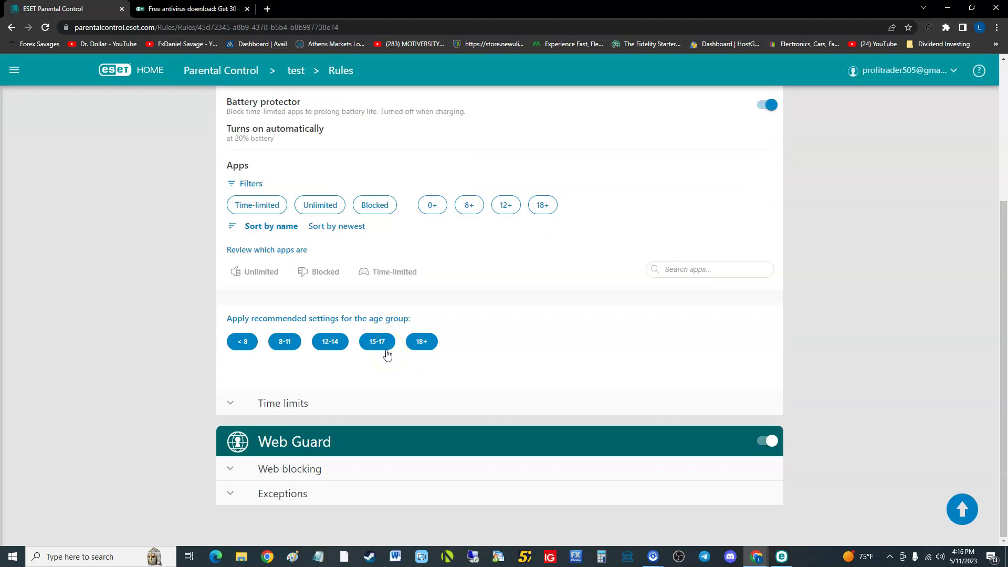
pyautogui.click(331, 459)
pyautogui.scroll(-4, 399, 419)
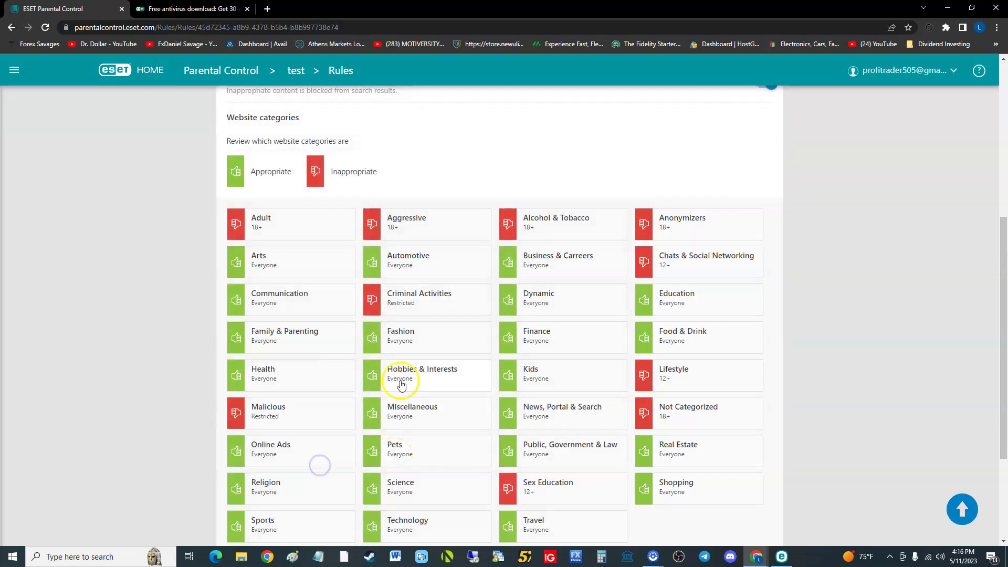
pyautogui.scroll(-1, 419, 319)
pyautogui.scroll(7, 427, 346)
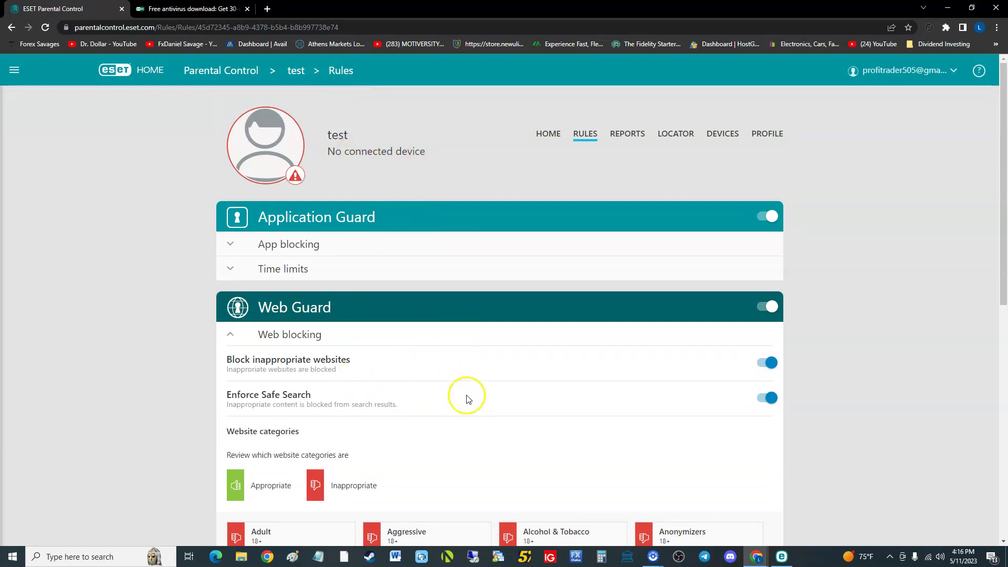
# - In Website categories, mark the Arts and Health categories as inappropriate
pyautogui.scroll(-1, 449, 360)
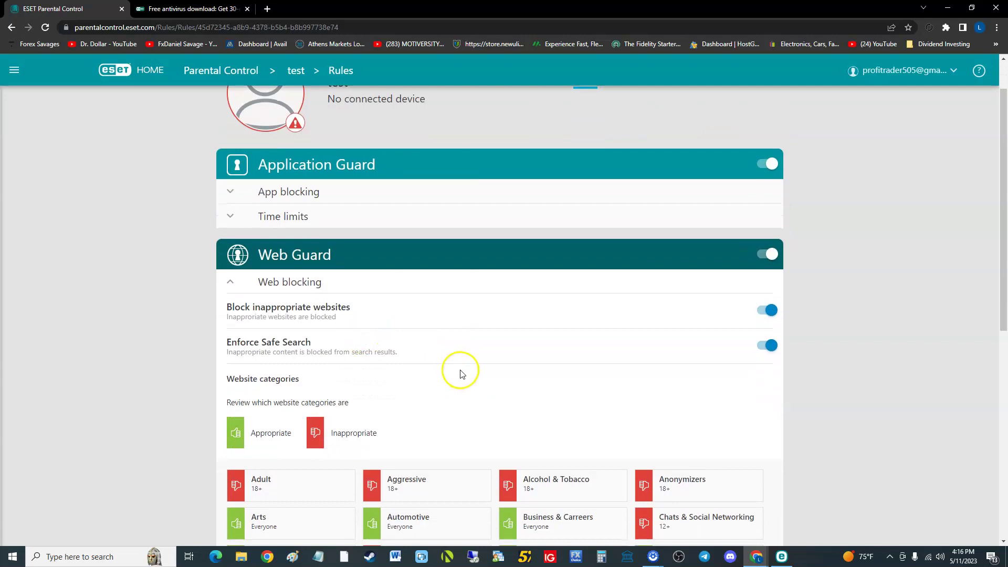
pyautogui.scroll(-4, 400, 342)
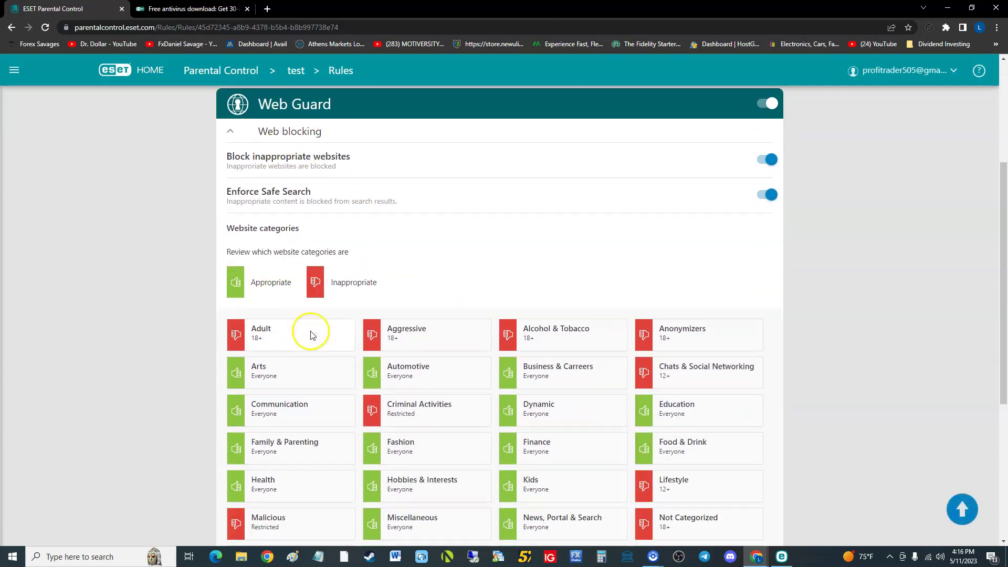
pyautogui.scroll(-1, 283, 304)
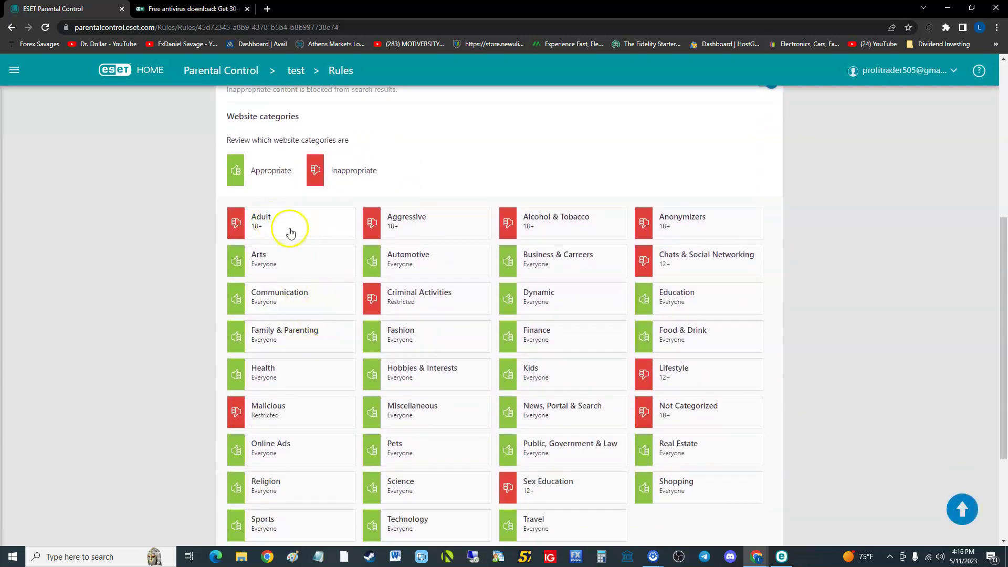
pyautogui.scroll(-1, 321, 310)
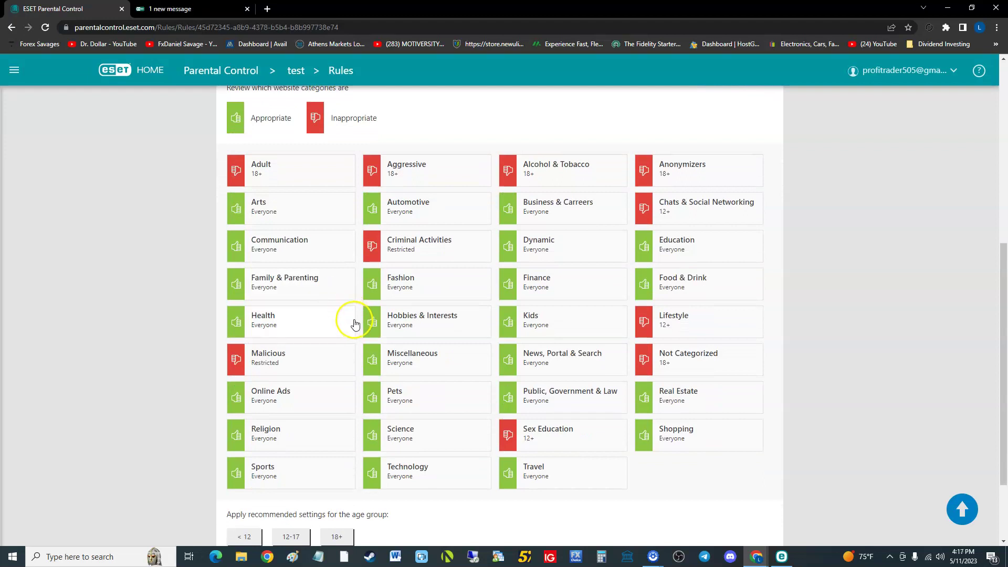
pyautogui.click(277, 211)
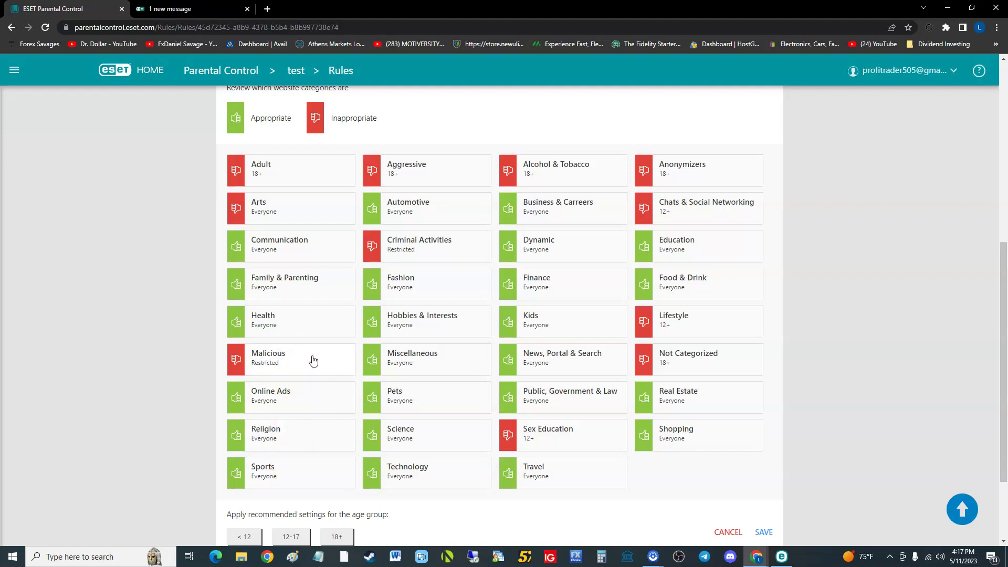
pyautogui.click(294, 325)
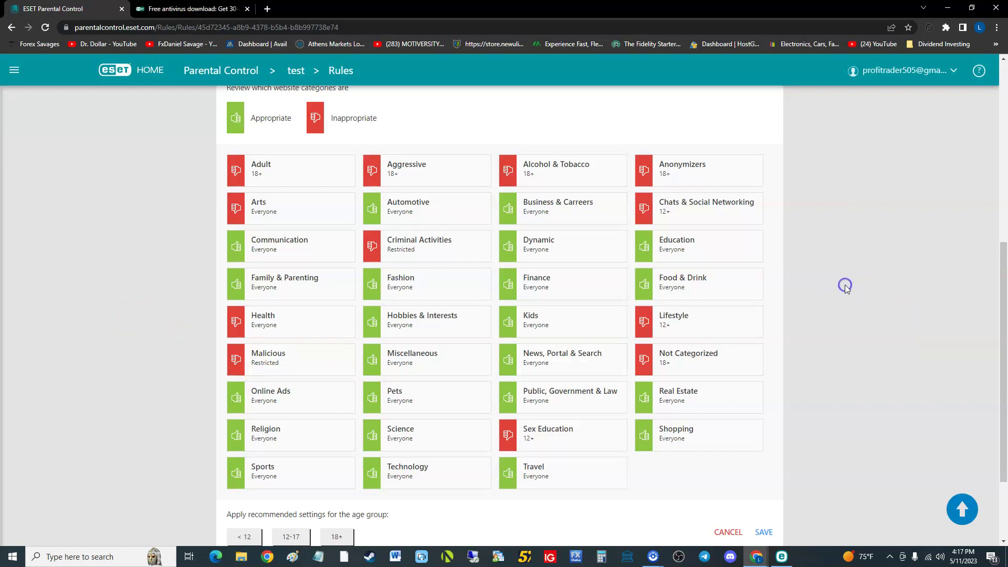
# - Apply the recommended under-12 website category settings
pyautogui.scroll(-1, 844, 286)
pyautogui.scroll(1, 810, 323)
pyautogui.scroll(-2, 462, 394)
pyautogui.scroll(1, 315, 458)
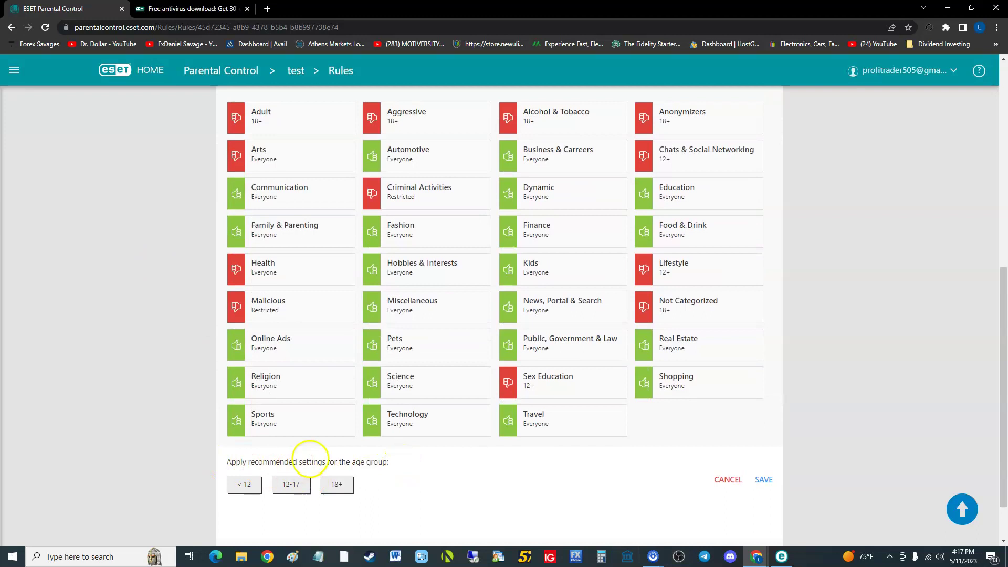
pyautogui.scroll(-1, 294, 451)
pyautogui.click(247, 431)
# - Switch to the recommended 18+ category settings and scroll back to the top of Rules
pyautogui.scroll(2, 593, 425)
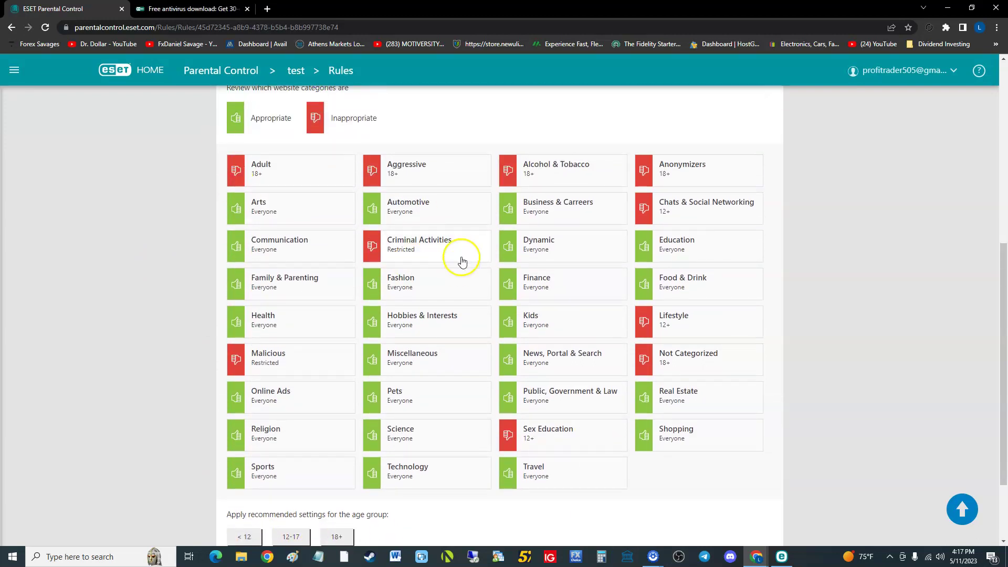
pyautogui.scroll(-1, 410, 377)
pyautogui.scroll(3, 545, 356)
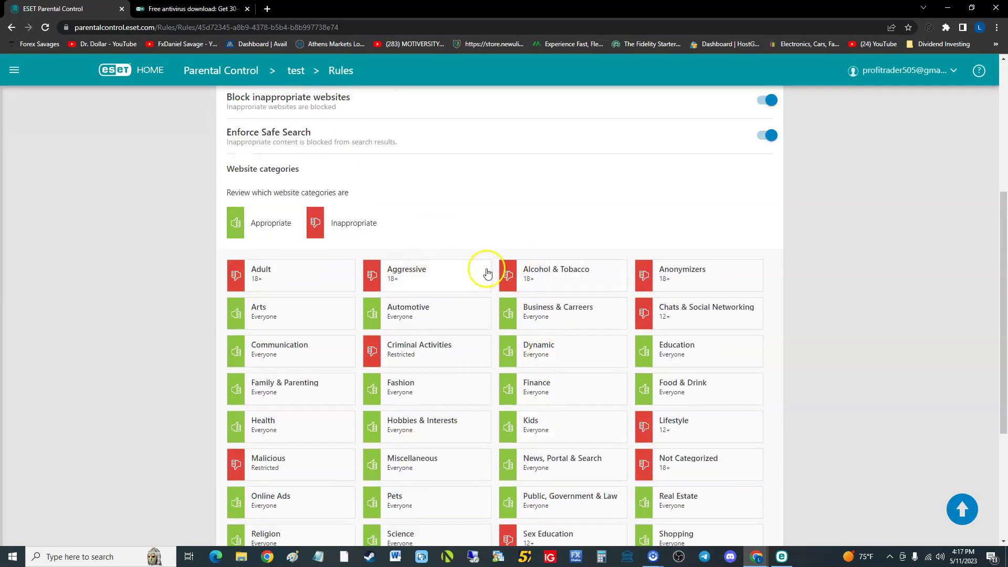
pyautogui.scroll(3, 486, 315)
pyautogui.scroll(-7, 368, 345)
pyautogui.click(335, 430)
pyautogui.scroll(3, 633, 456)
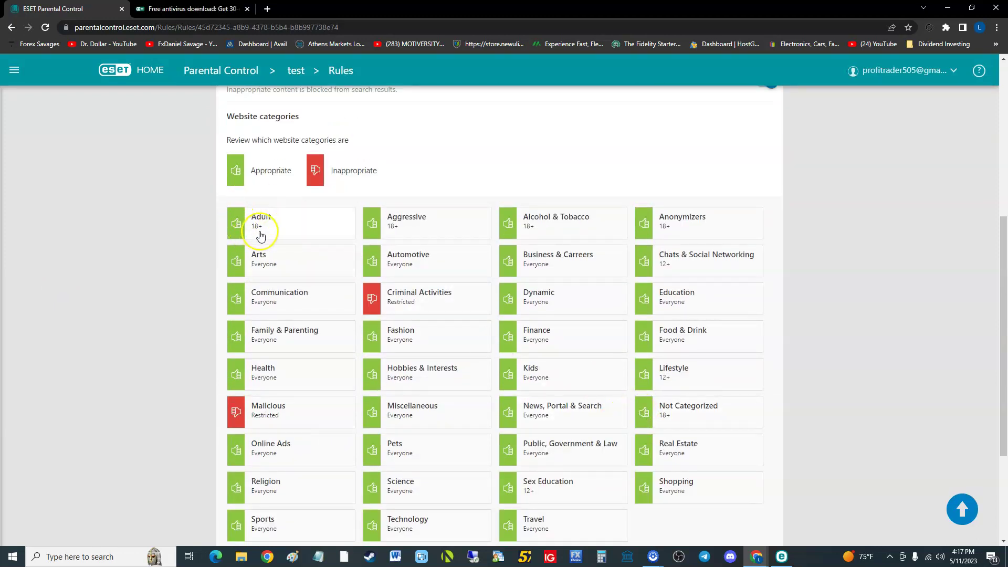
pyautogui.scroll(-1, 260, 235)
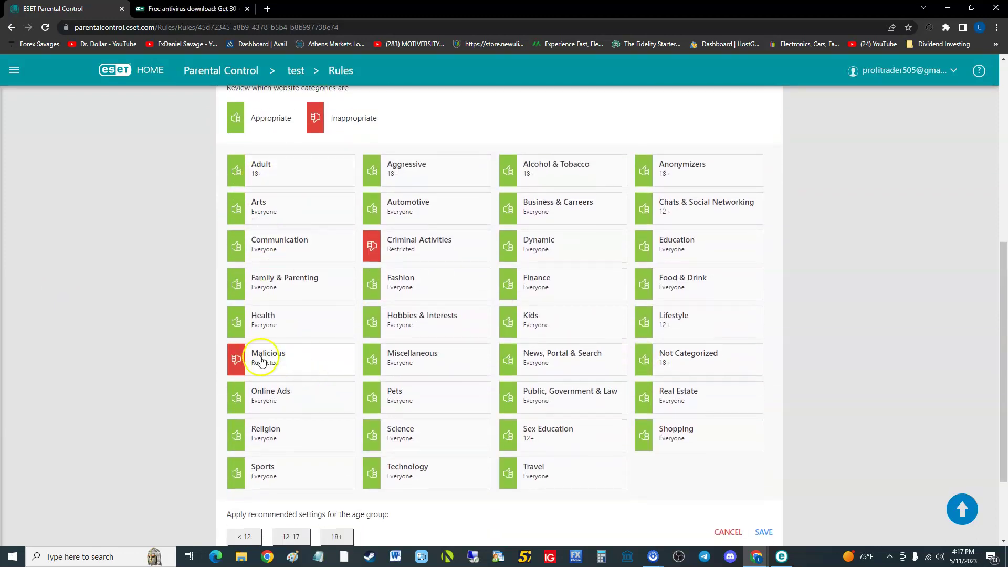
pyautogui.scroll(-2, 425, 263)
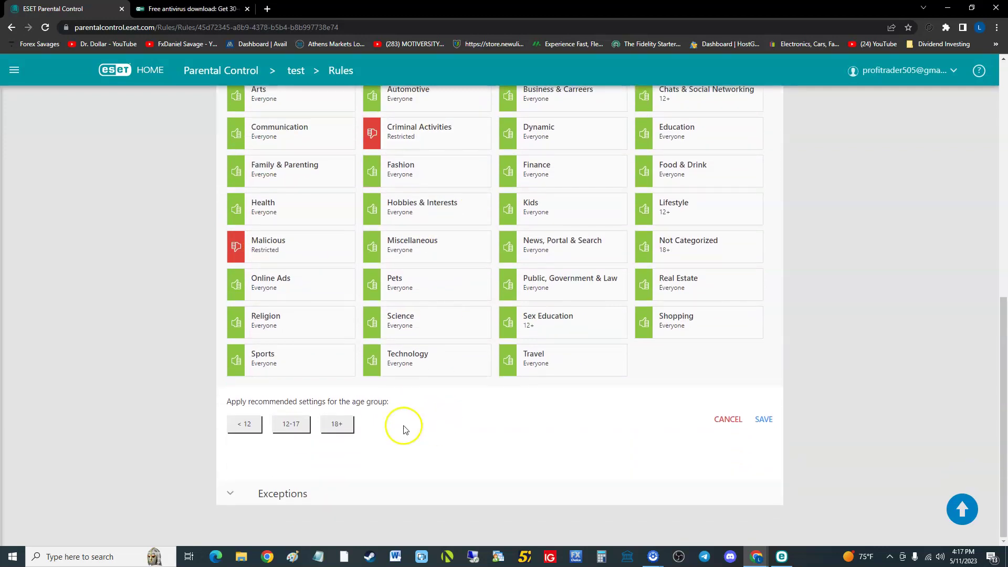
pyautogui.scroll(1, 498, 417)
pyautogui.scroll(8, 572, 412)
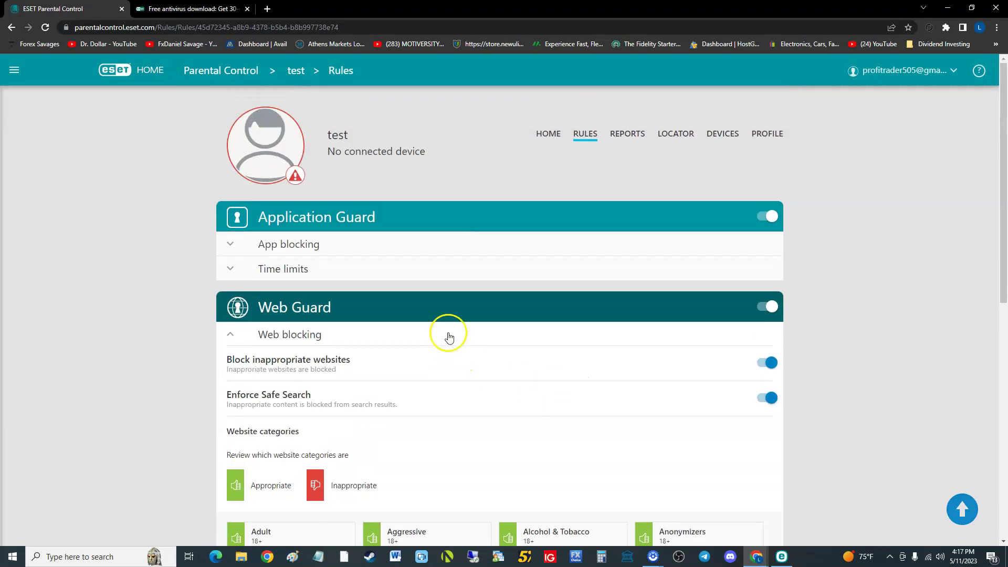
# - Return to the ESET HOME dashboard, leaving the rules page without saving
pyautogui.click(151, 70)
pyautogui.click(565, 86)
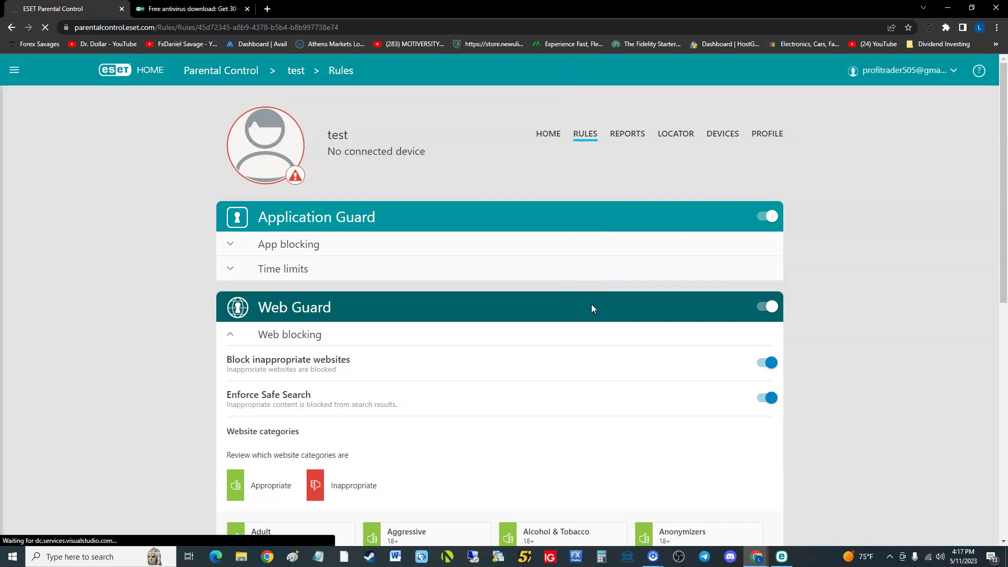
pyautogui.click(150, 70)
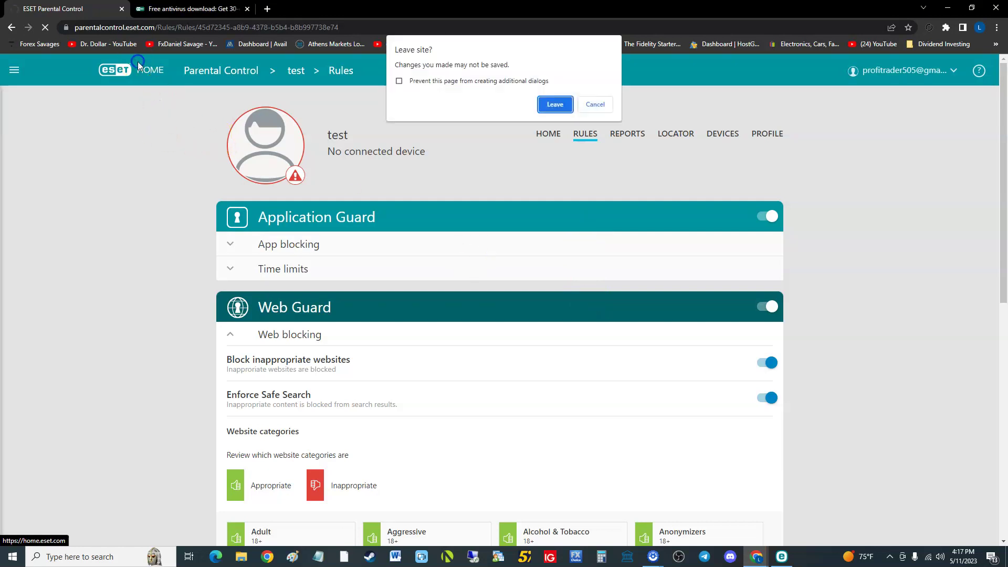
pyautogui.click(570, 105)
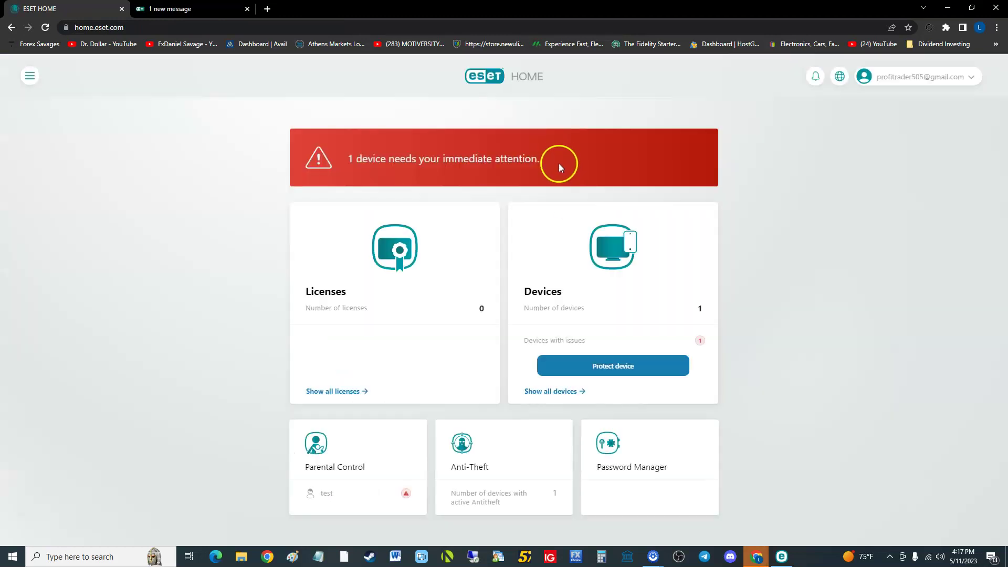
# - In Anti-Theft, review the laptop's Phantom Windows Account issue, then reload the protected devices list
pyautogui.click(476, 459)
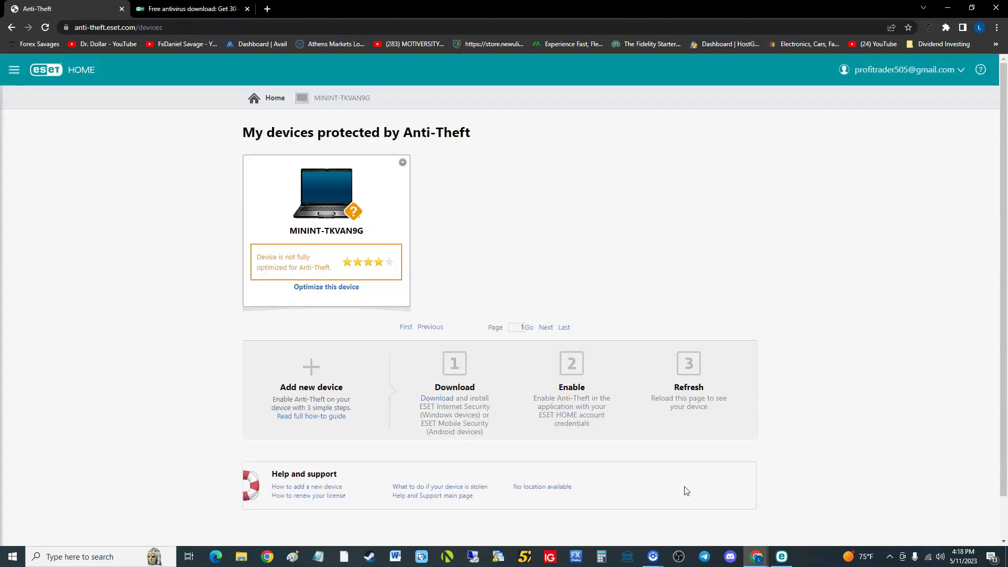
pyautogui.click(672, 483)
pyautogui.click(336, 289)
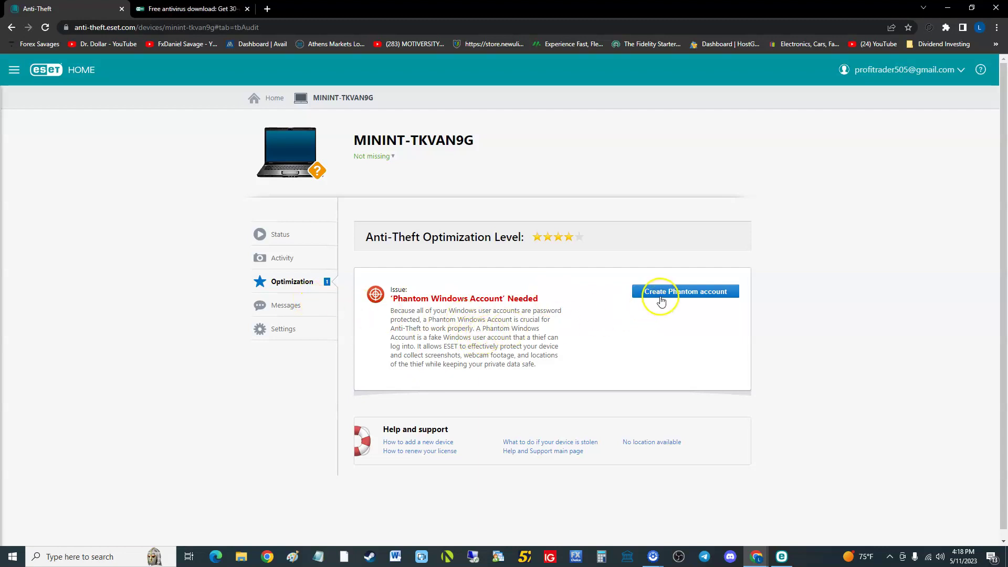
pyautogui.moveTo(400, 315); pyautogui.dragTo(509, 368)
pyautogui.click(508, 370)
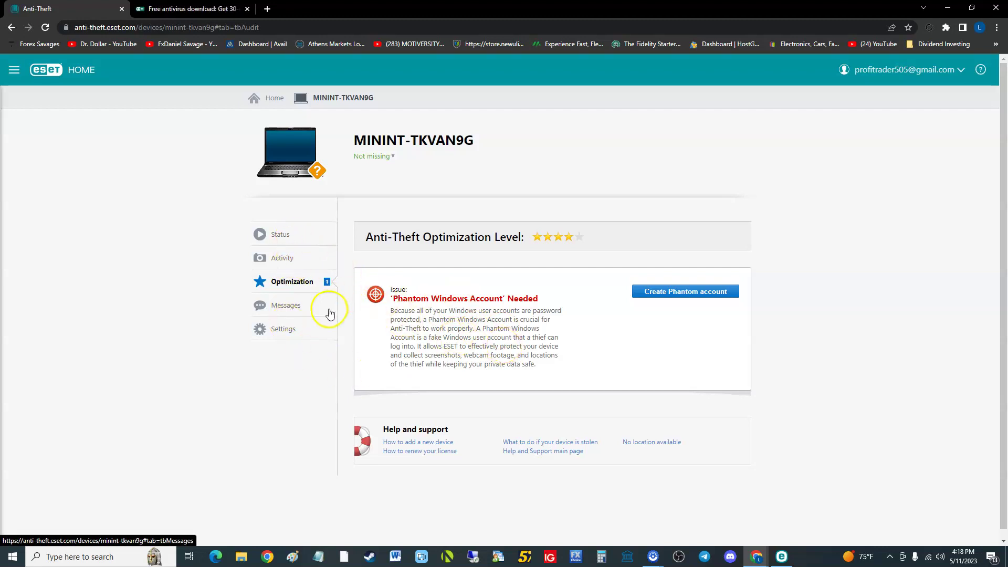
pyautogui.click(11, 28)
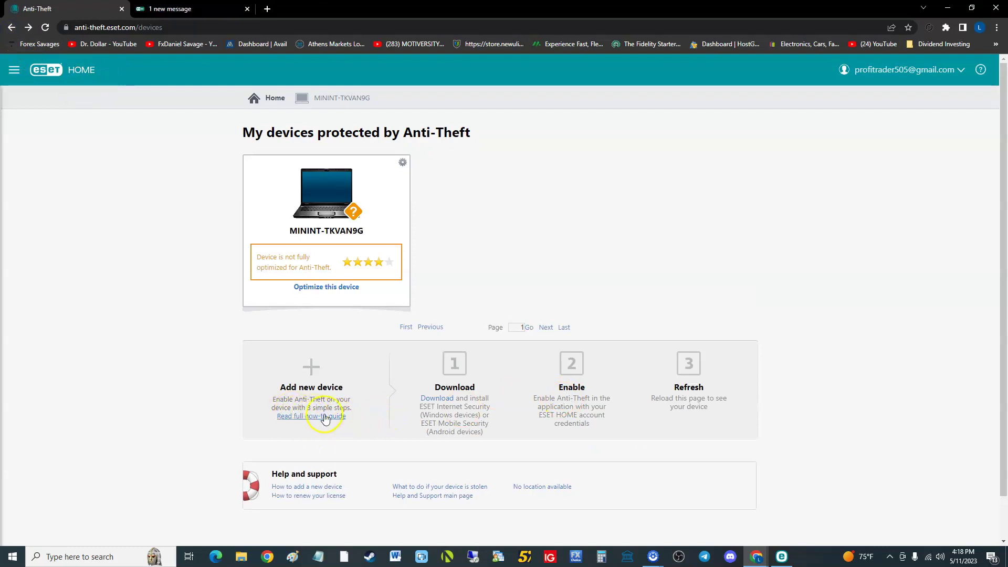
pyautogui.click(266, 98)
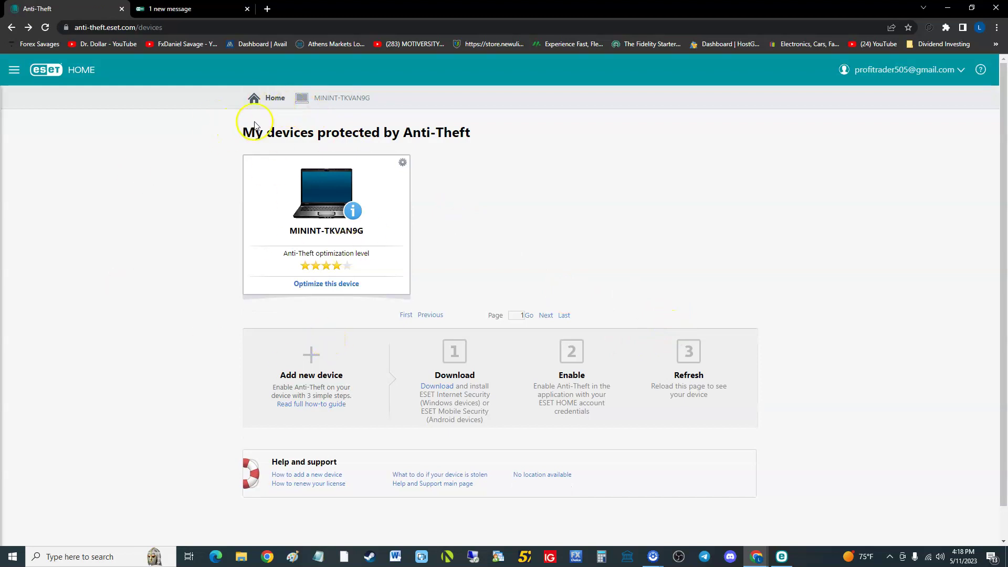
# - From Password Manager, start activating a trial licence in License Manager for Windows
pyautogui.click(69, 70)
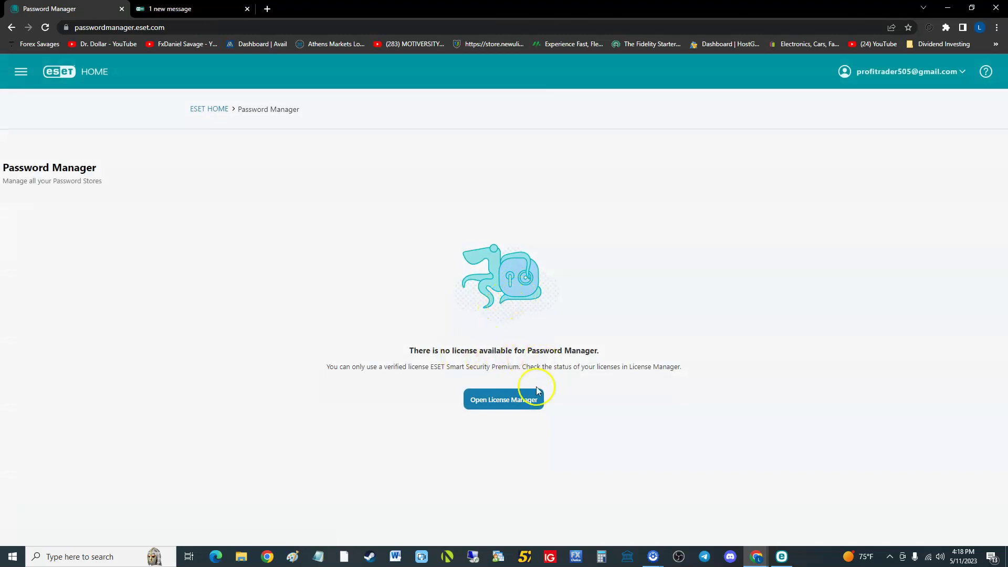
pyautogui.click(503, 401)
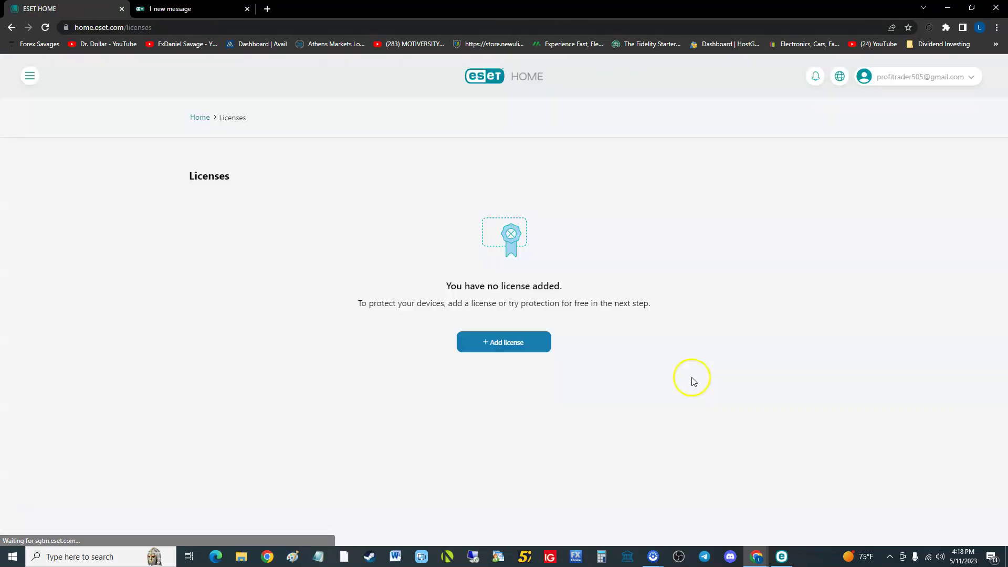
pyautogui.click(539, 342)
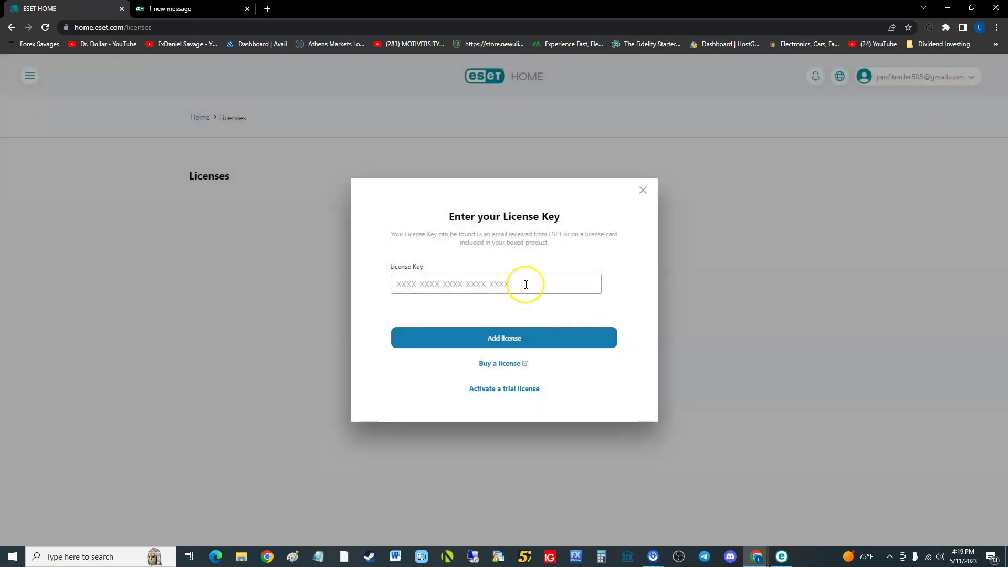
pyautogui.click(512, 390)
pyautogui.click(409, 268)
pyautogui.click(296, 354)
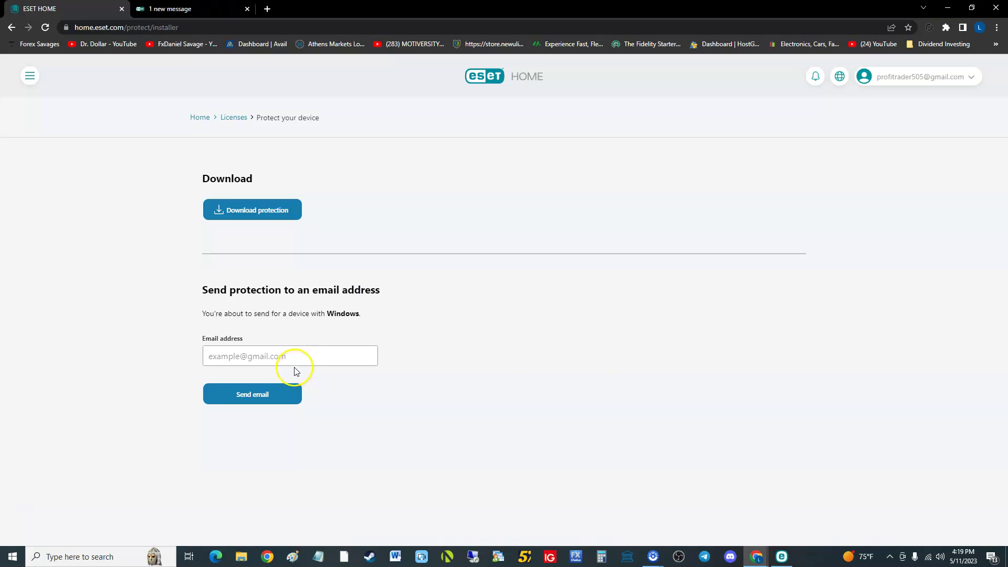
# - Leave the protection download page and return to the ESET HOME dashboard
pyautogui.click(274, 355)
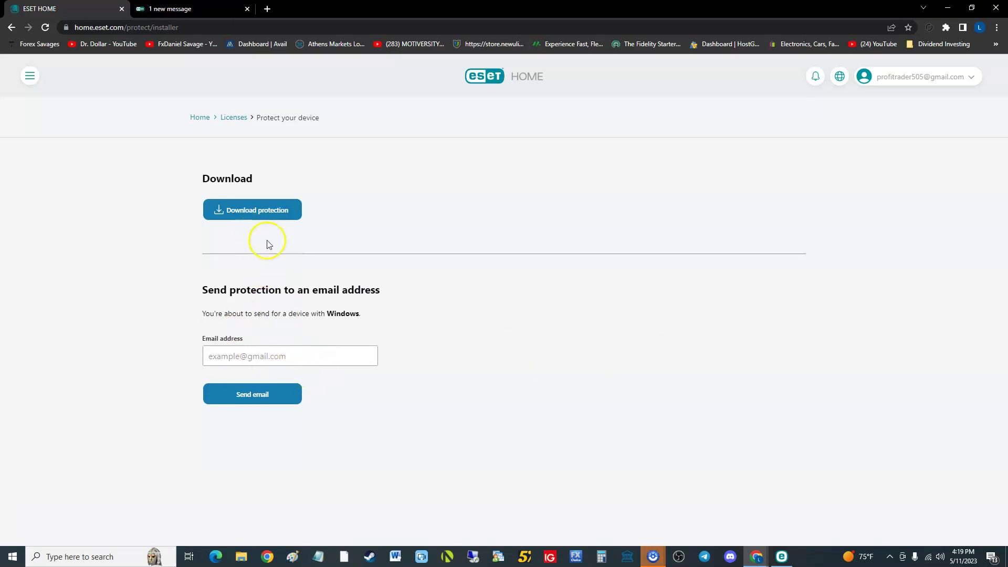
pyautogui.click(32, 82)
pyautogui.click(369, 200)
pyautogui.click(200, 117)
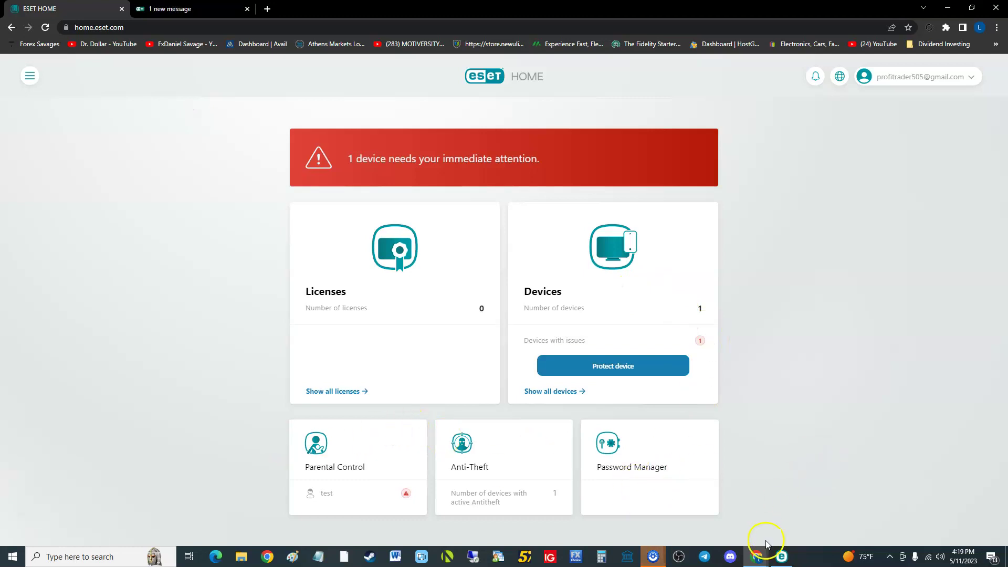
# - Switch to the eset.com comparison tab and open the Premium Security product page
pyautogui.click(780, 556)
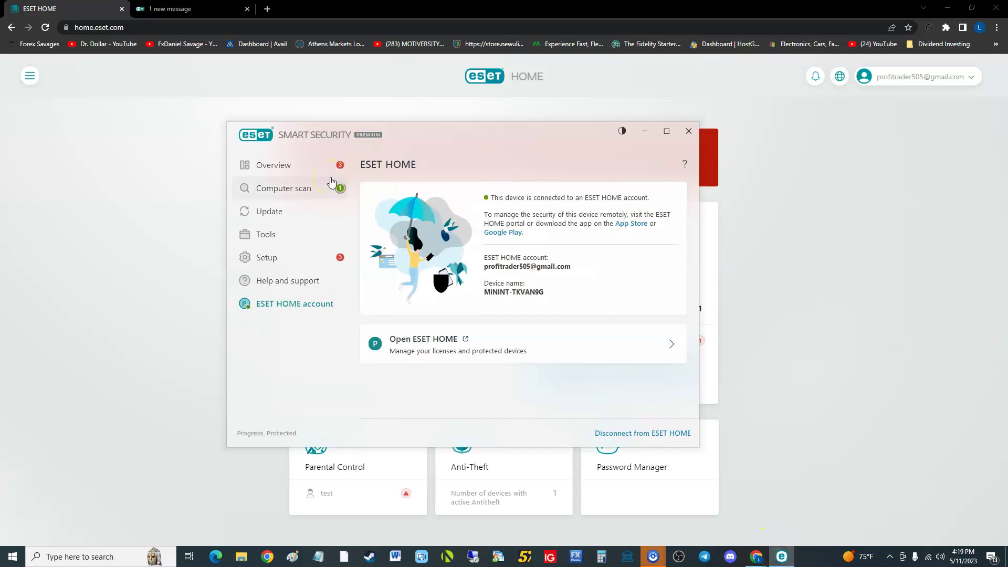
pyautogui.click(294, 63)
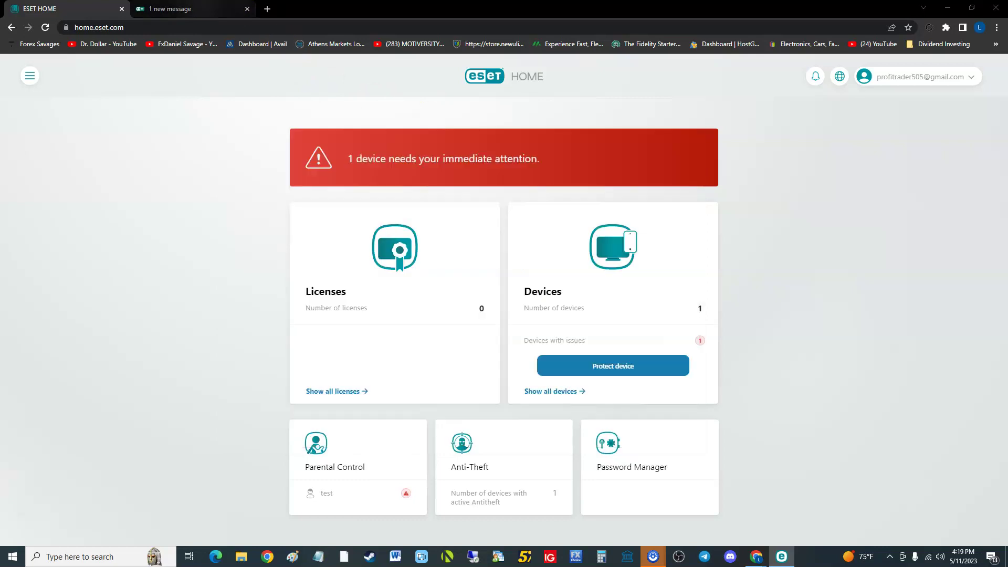
pyautogui.hotkey('ctrl', 'Tab')
pyautogui.scroll(-6, 574, 417)
pyautogui.scroll(3, 449, 298)
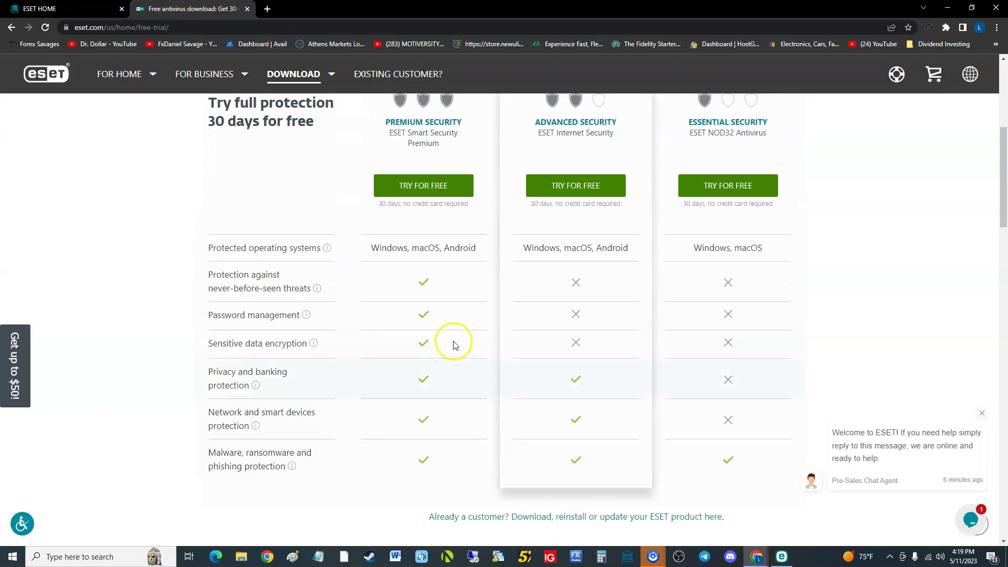
pyautogui.scroll(2, 446, 198)
pyautogui.click(426, 227)
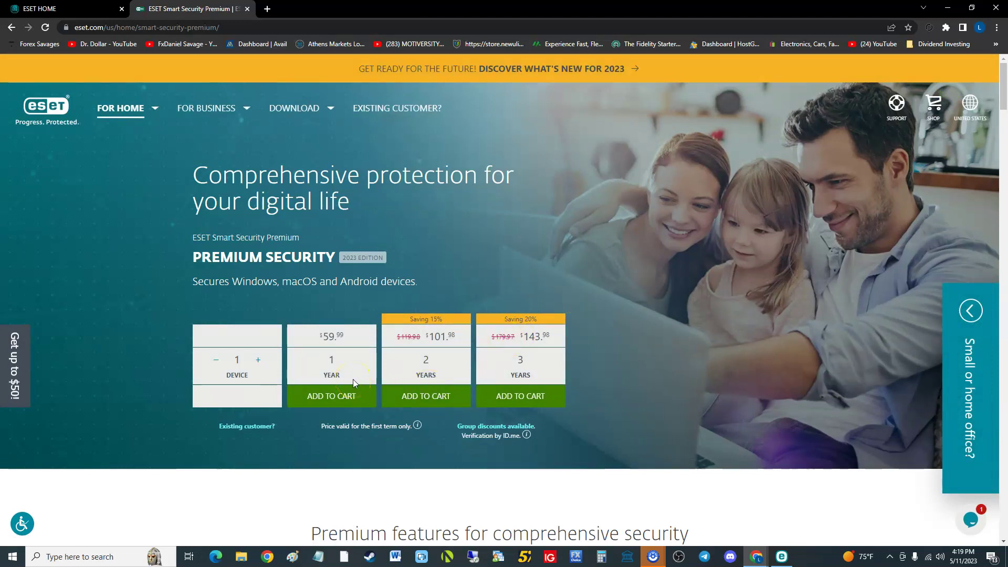
# - Nudge the Smart Security window left, hide it to see prices, then restore it
pyautogui.click(782, 556)
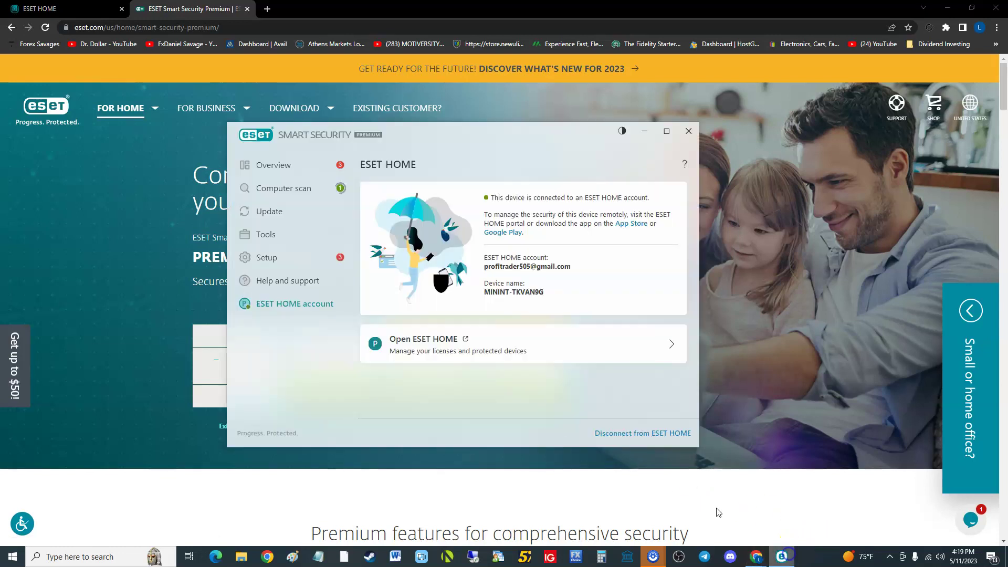
pyautogui.moveTo(415, 144); pyautogui.dragTo(410, 143)
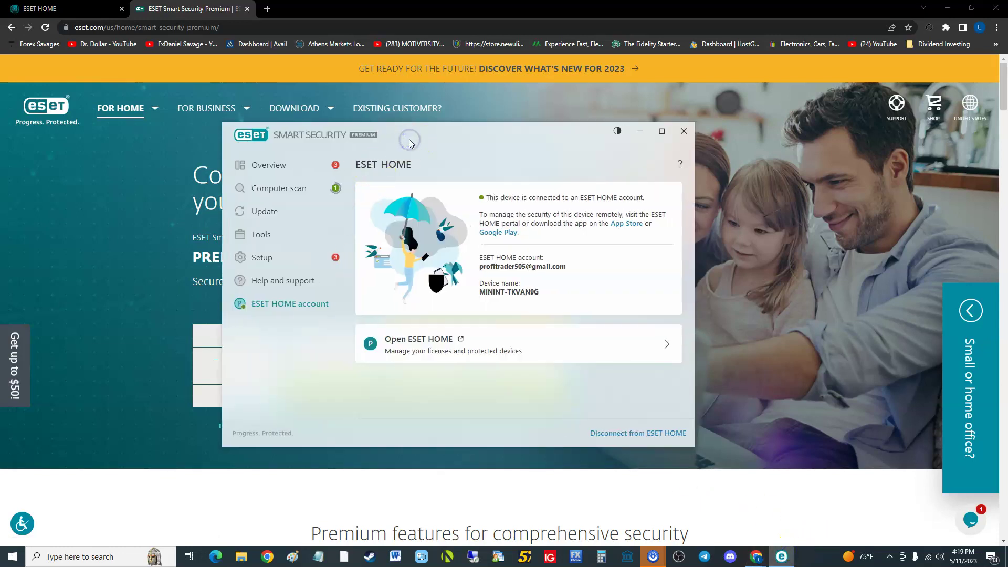
pyautogui.click(732, 433)
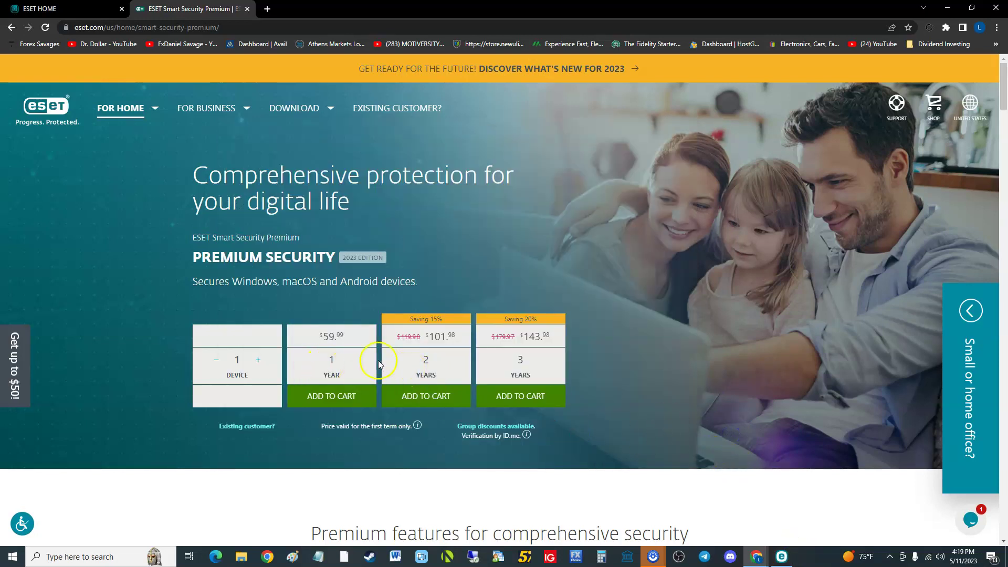
pyautogui.click(781, 555)
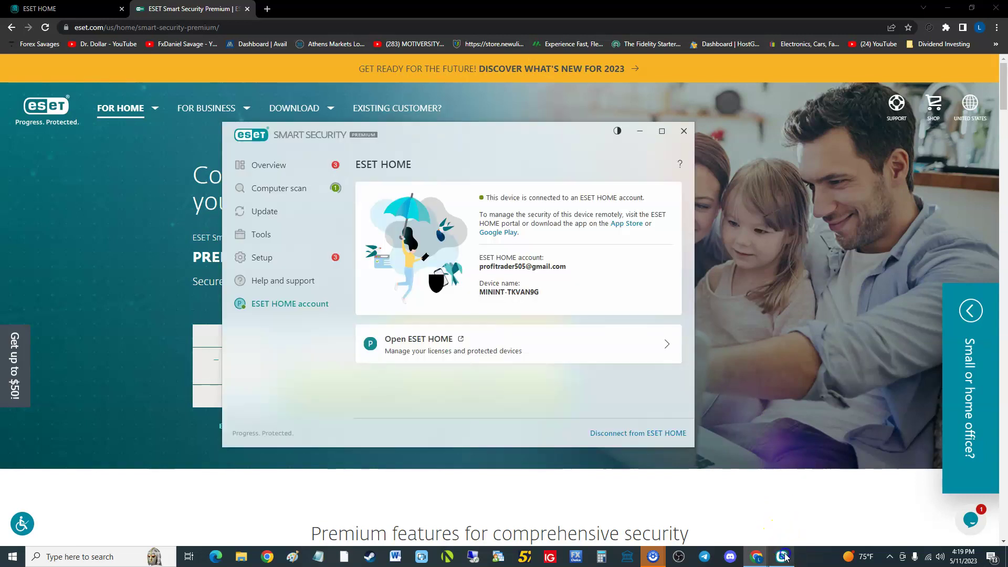
# - Go back to the free 30-day trial page and scroll the Premium/Advanced/Essential comparison table
pyautogui.click(11, 27)
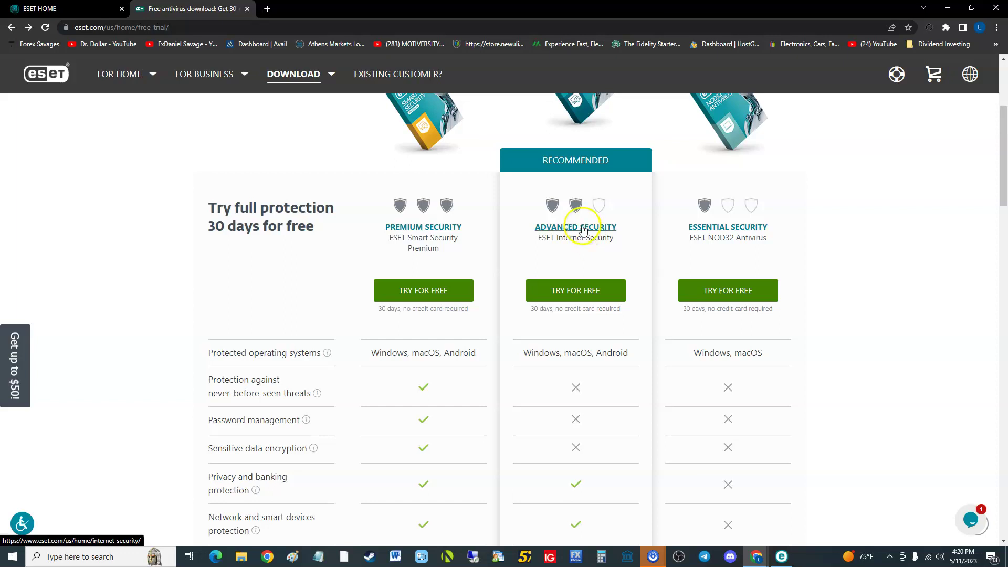
pyautogui.scroll(-1, 568, 322)
pyautogui.scroll(-2, 568, 321)
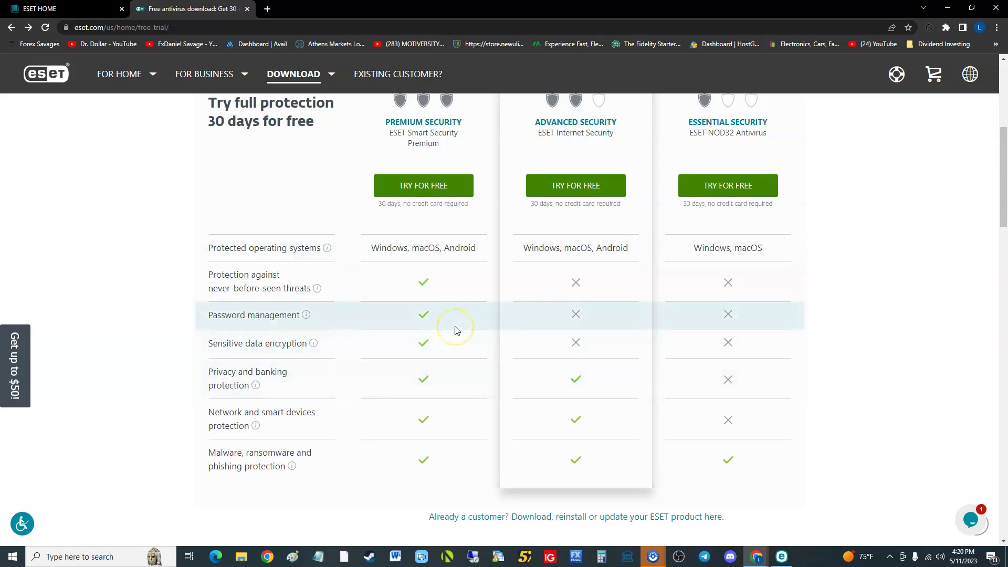
pyautogui.click(451, 271)
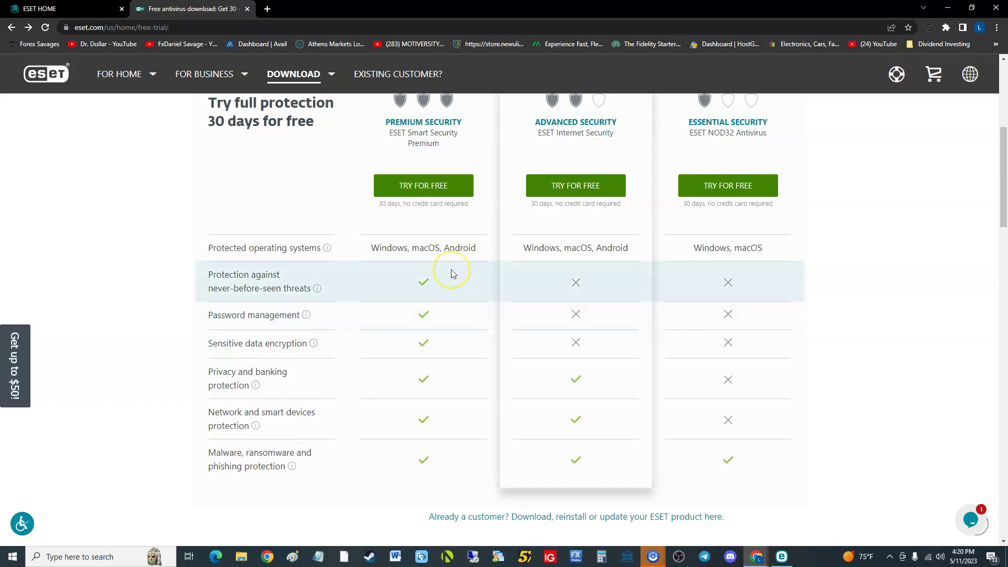
pyautogui.scroll(1, 454, 320)
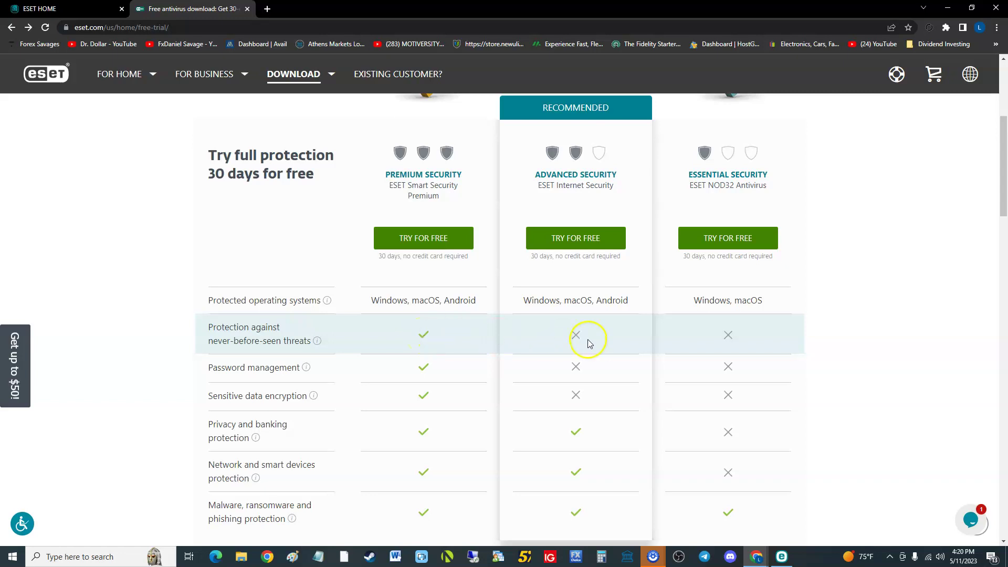
pyautogui.scroll(-1, 799, 371)
pyautogui.scroll(4, 799, 375)
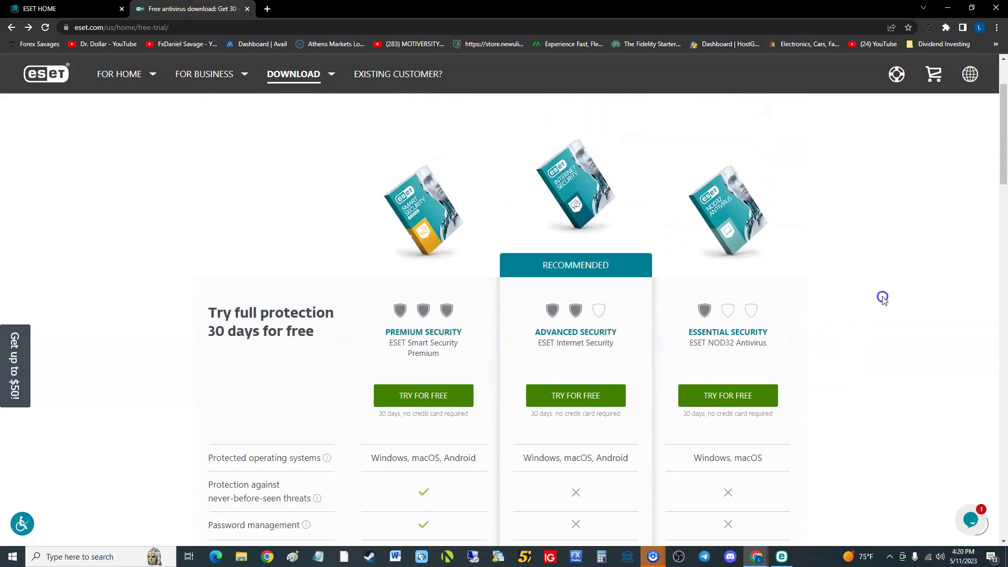